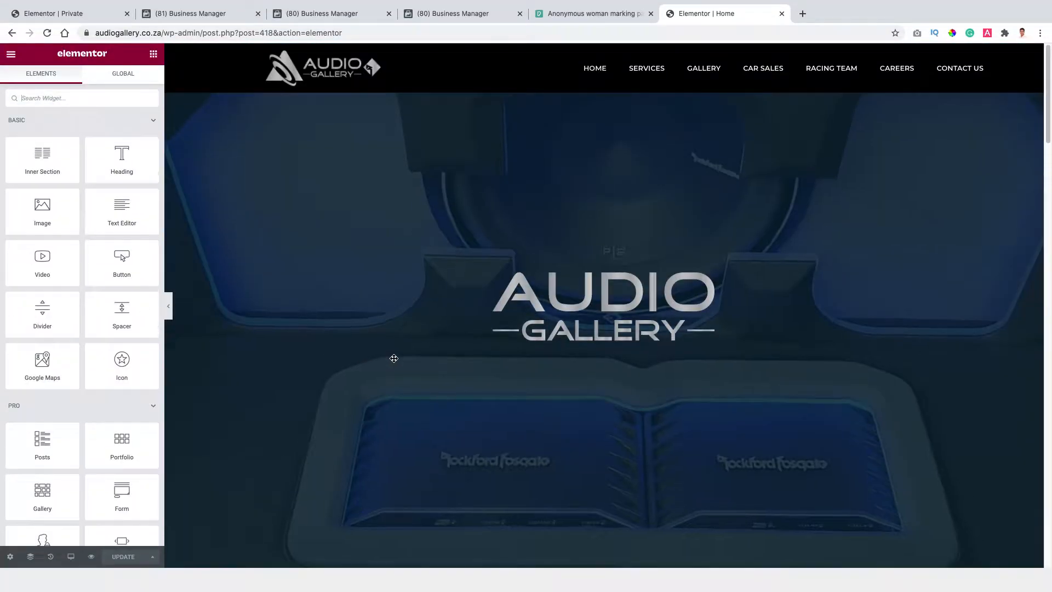
Step: Set the top and bottom margins of the Anti Smash And Grab icon image to 0
scroll(576, 286, down, 2)
scroll(577, 285, down, 15)
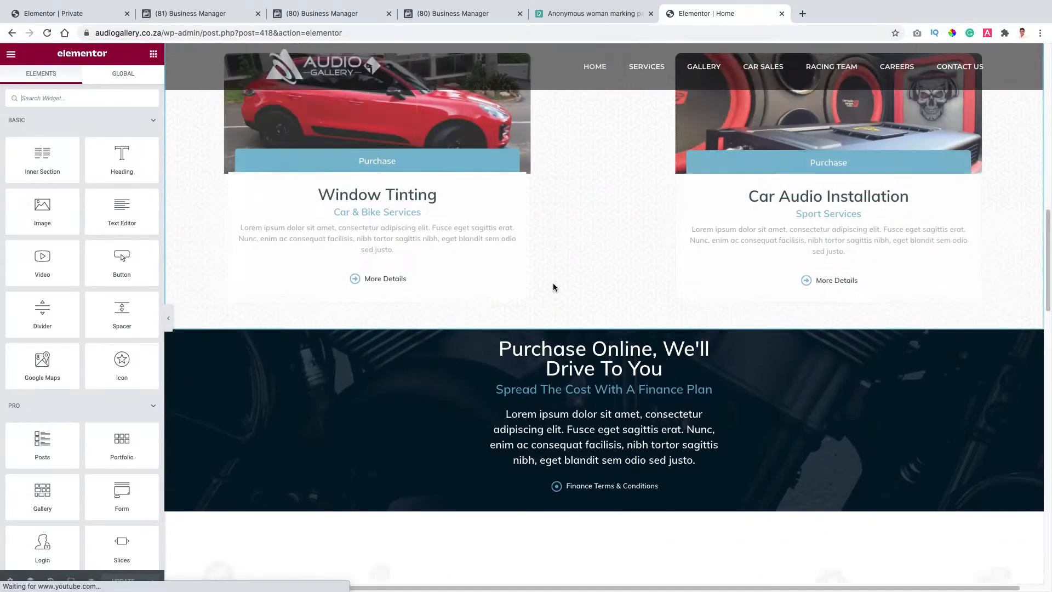
scroll(555, 287, up, 4)
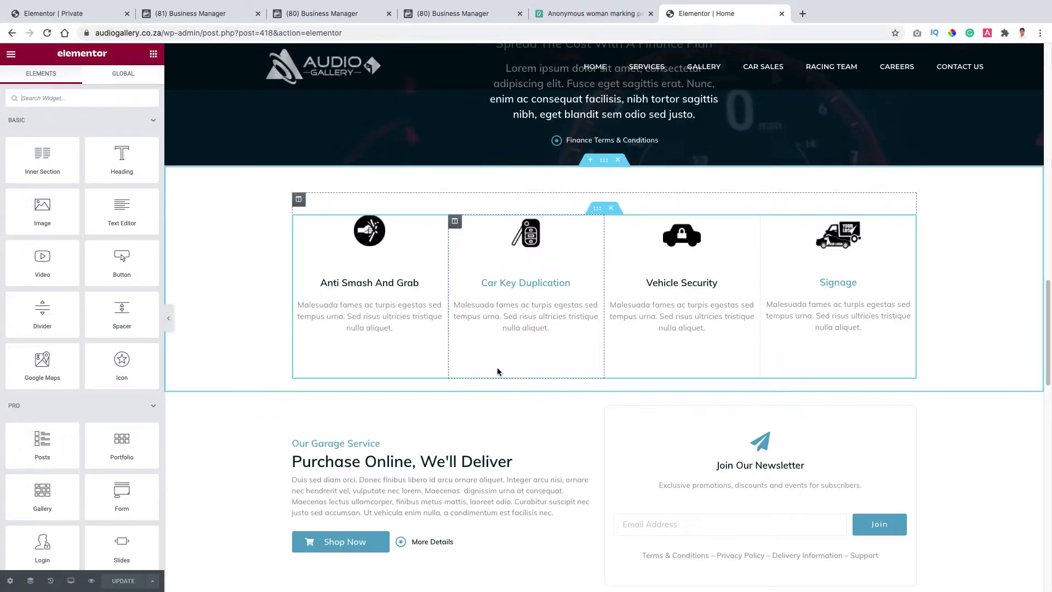
click(365, 232)
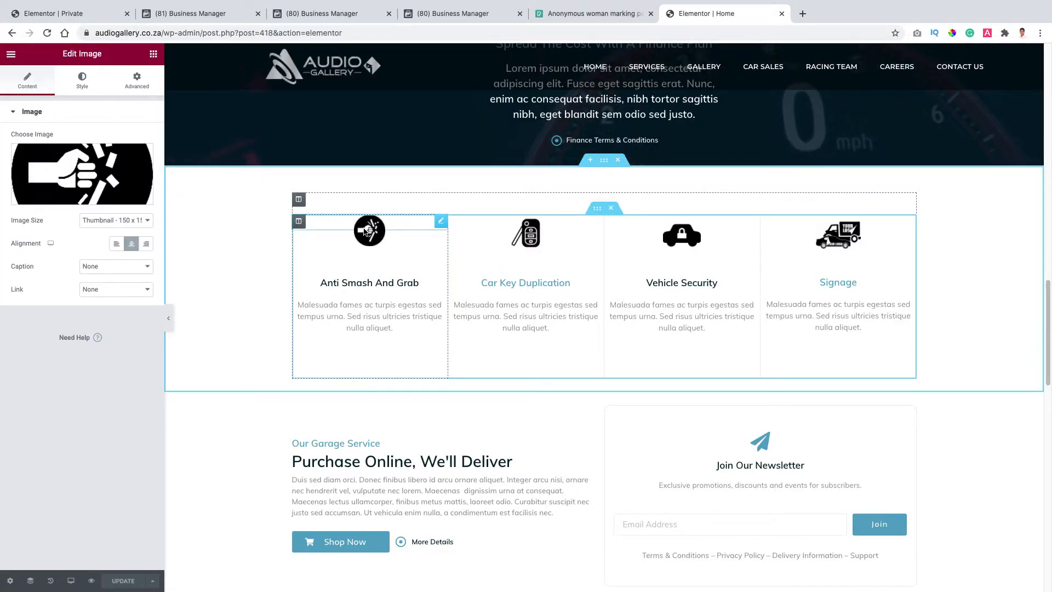
click(141, 87)
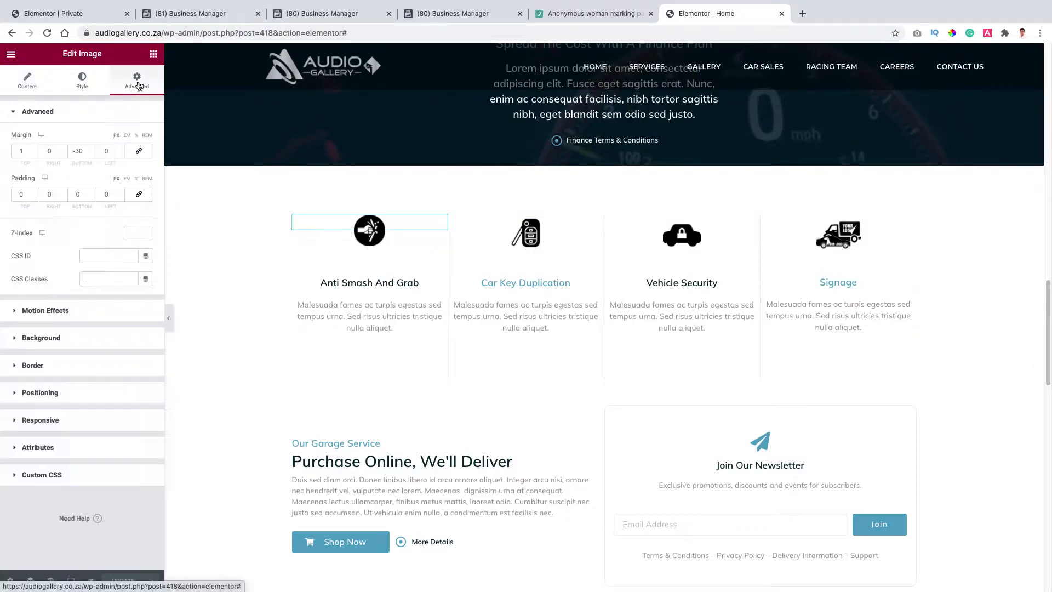
drag(88, 154, 51, 151)
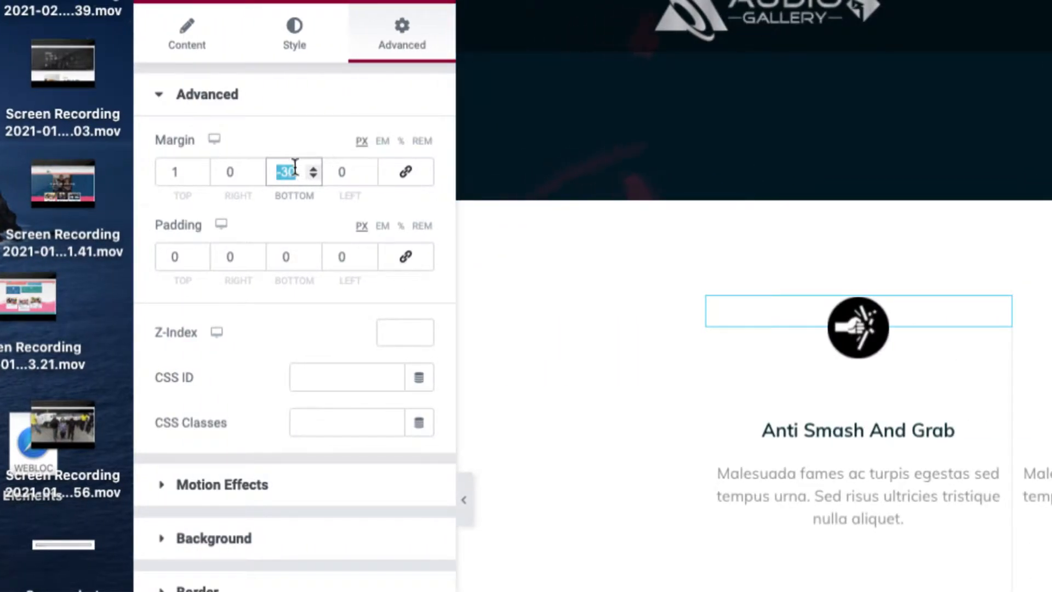
text(0)
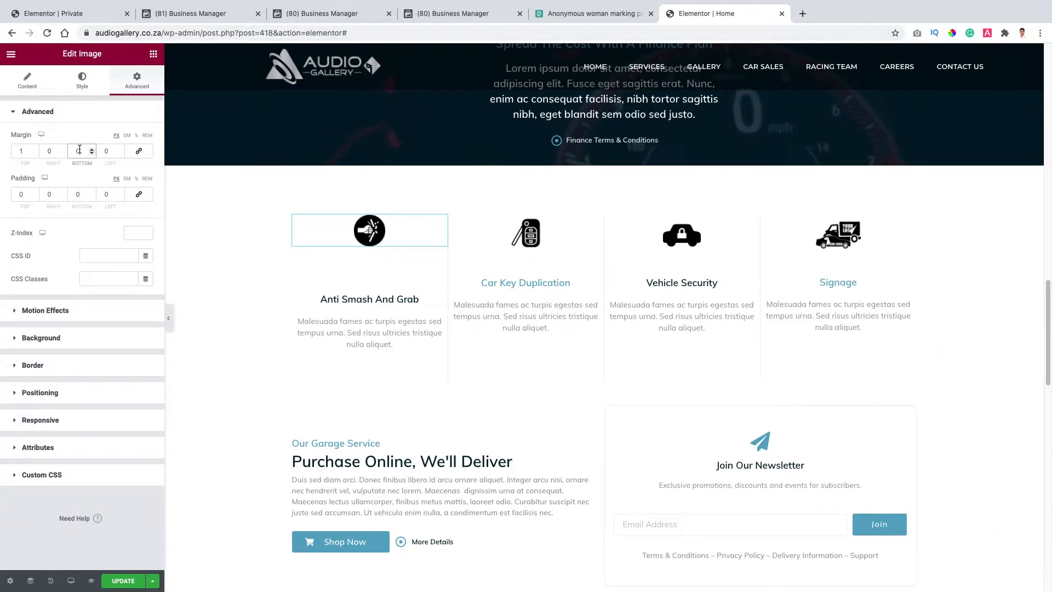
double_click(24, 151)
text(0)
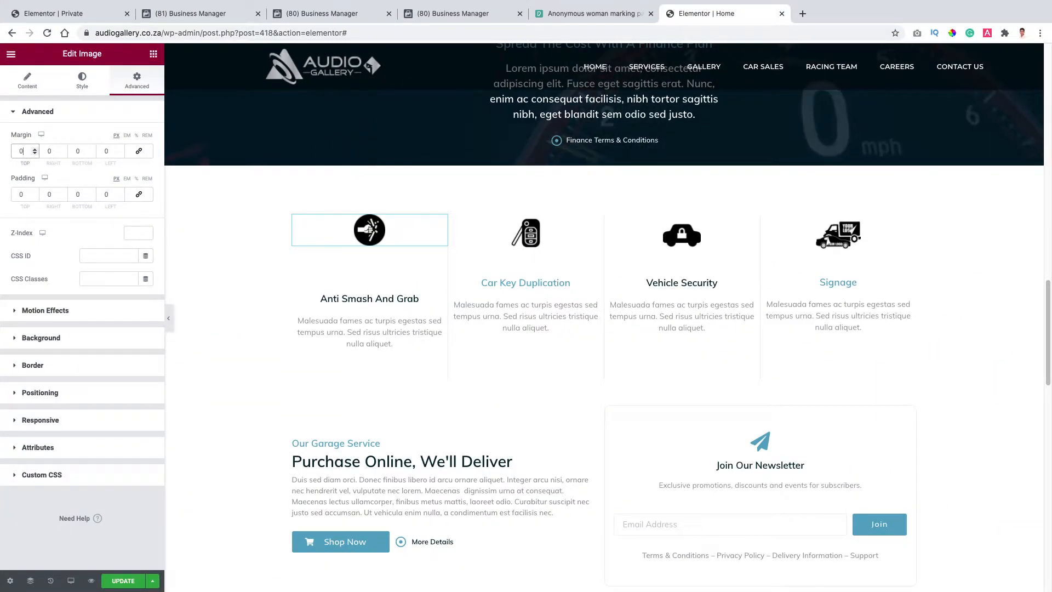
Step: Set the top padding of the Anti Smash And Grab icon box to 0
click(369, 281)
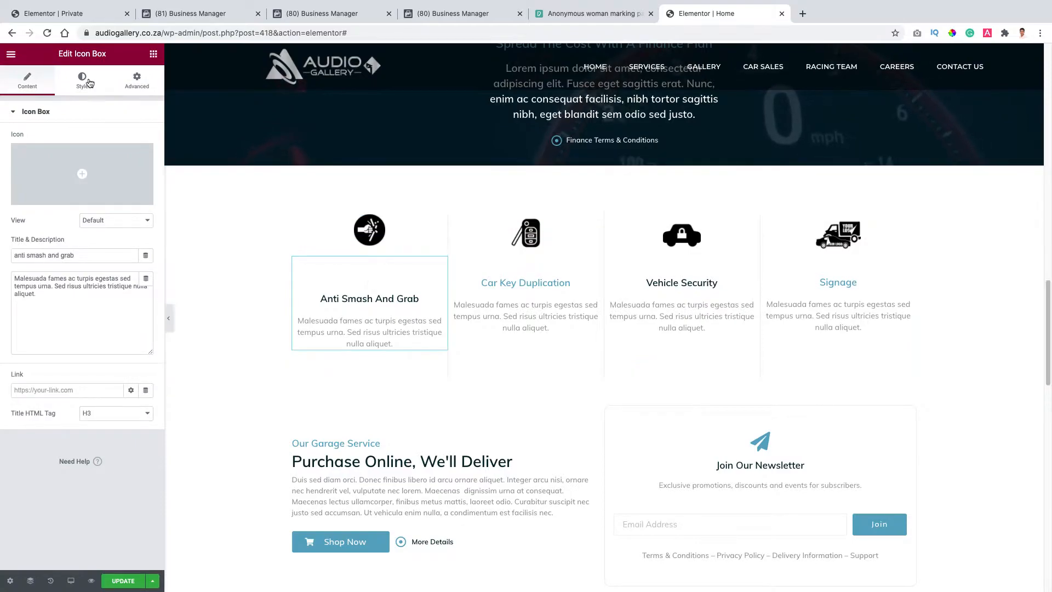
click(136, 81)
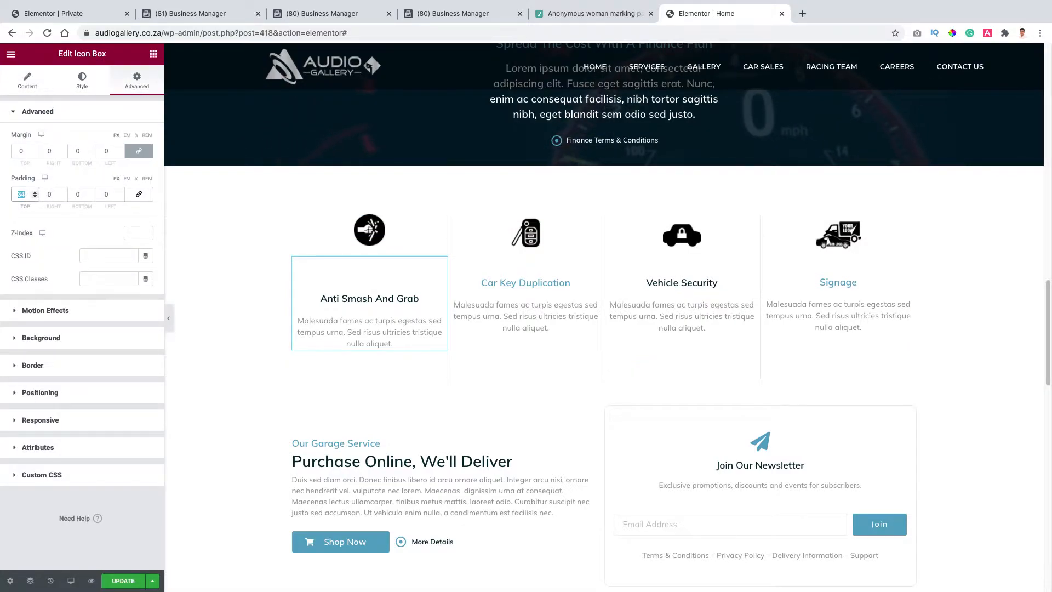
text(0)
Step: Set the bottom margin and top padding of the Car Key Duplication icon image to 0
click(540, 229)
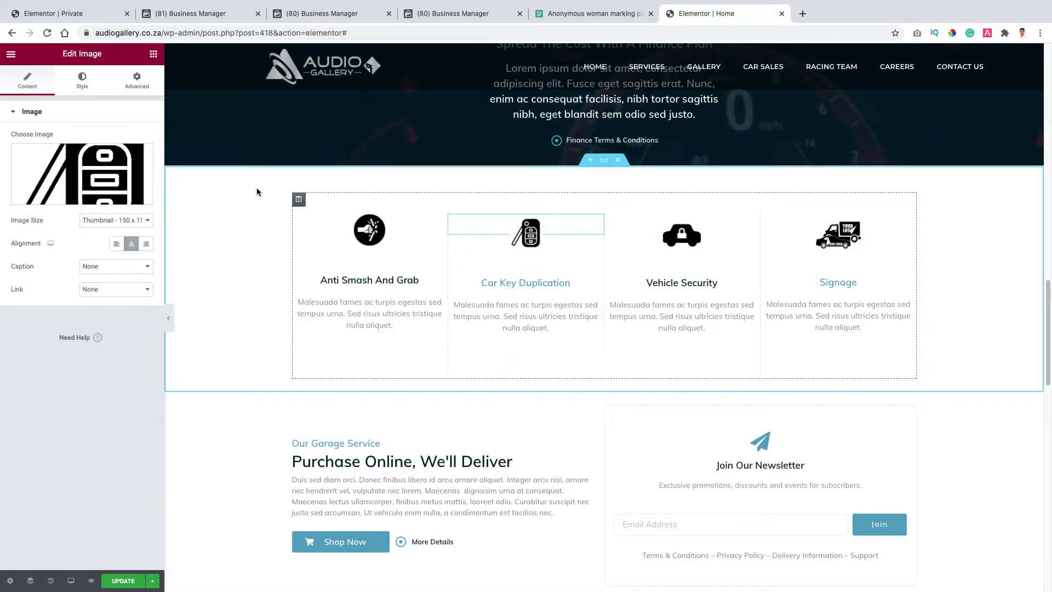
click(136, 70)
click(22, 194)
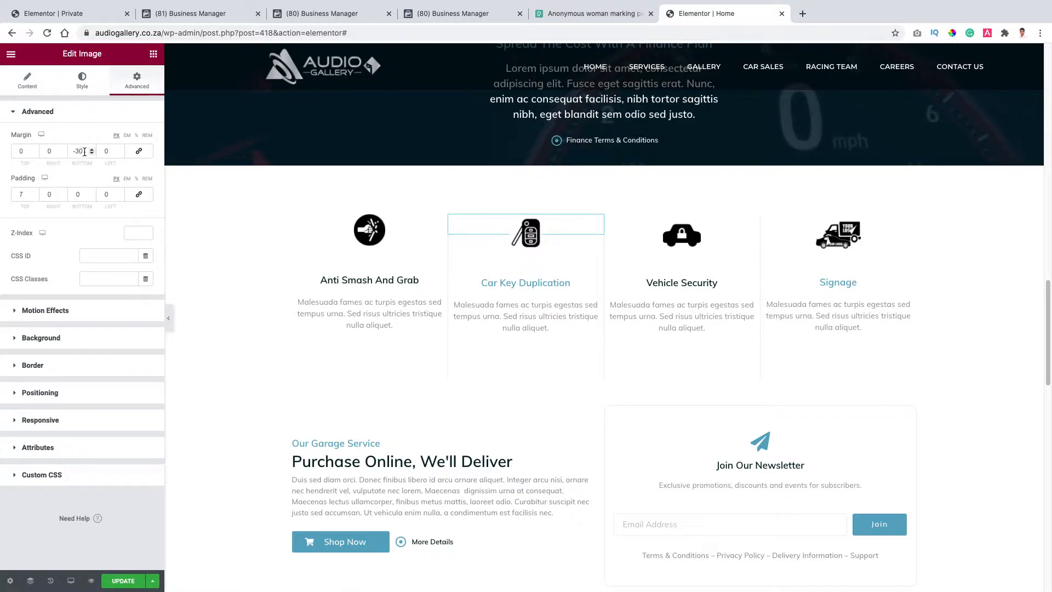
text(7)
key(BackSpace)
text(0)
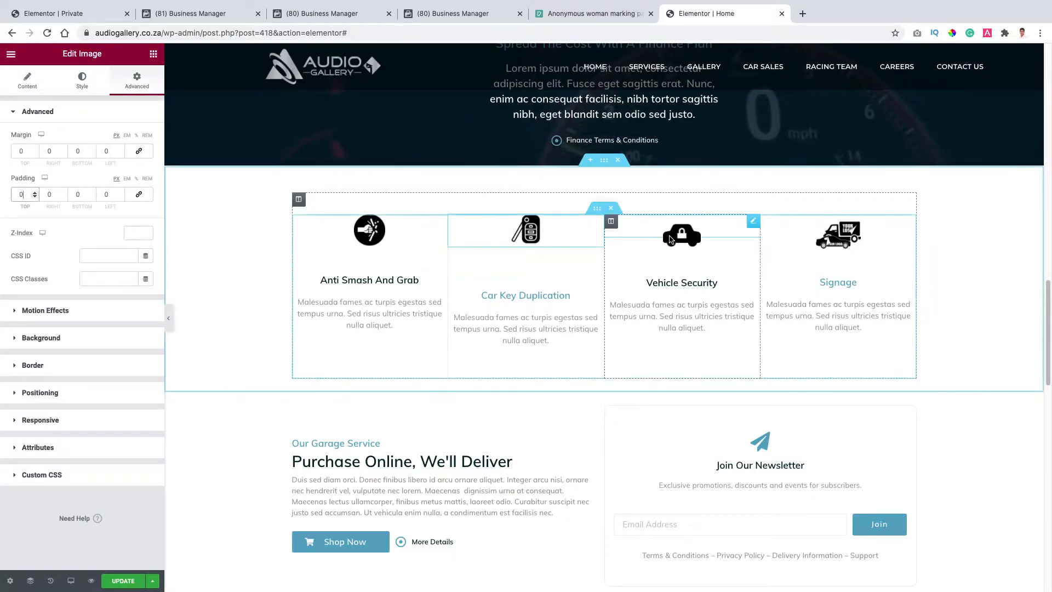
Step: Set the top and bottom margins of the Vehicle Security icon image to 0
click(622, 236)
click(136, 79)
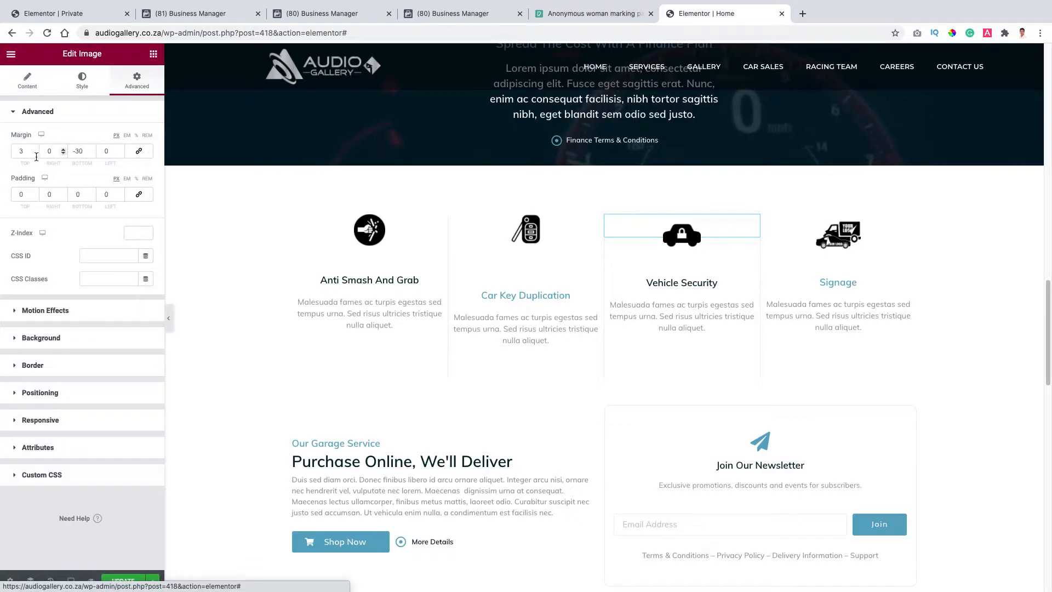
text(0)
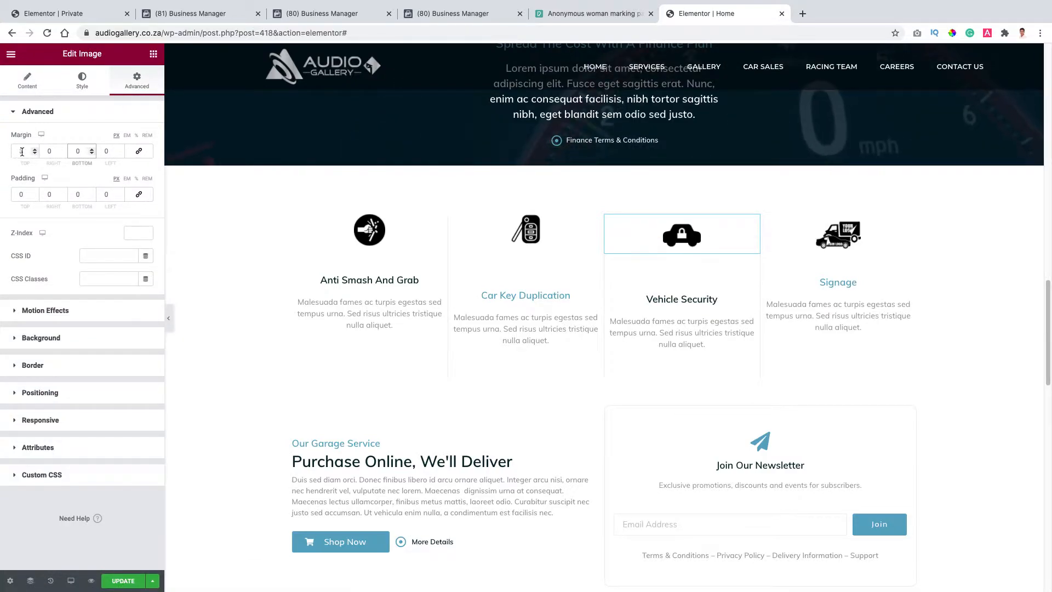
Step: Set the top padding of the Vehicle Security icon box to 0
click(719, 331)
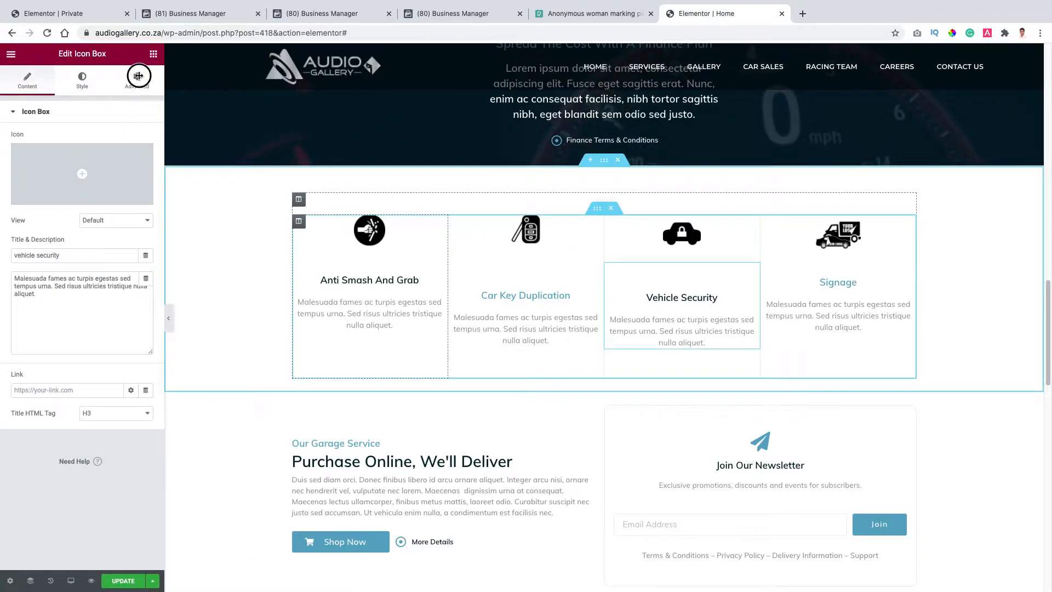
click(136, 79)
double_click(25, 195)
text(0)
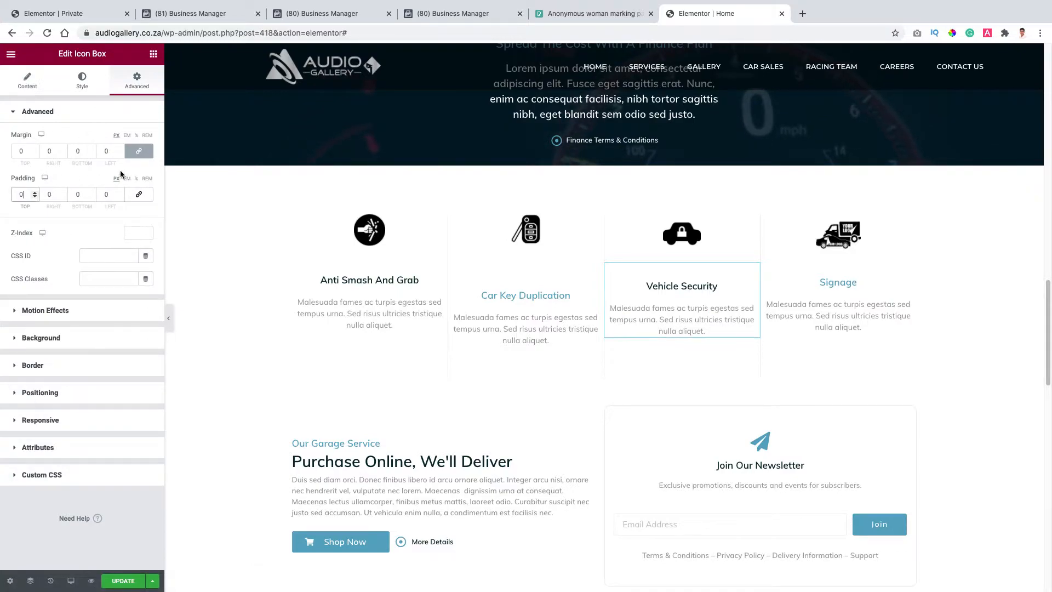
Step: Set the top padding of the Signage icon box to 0
click(795, 252)
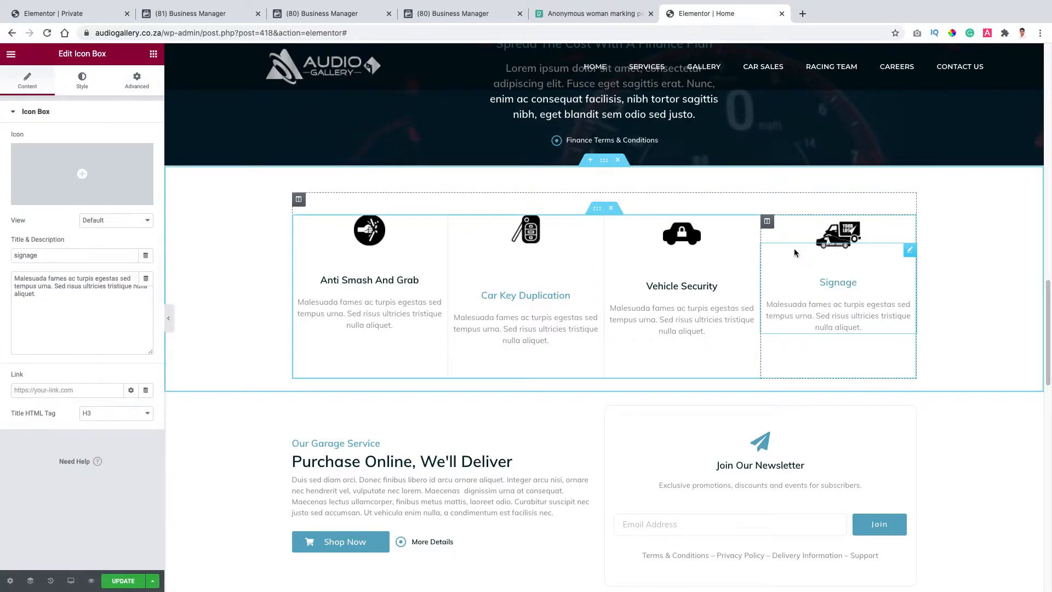
click(134, 81)
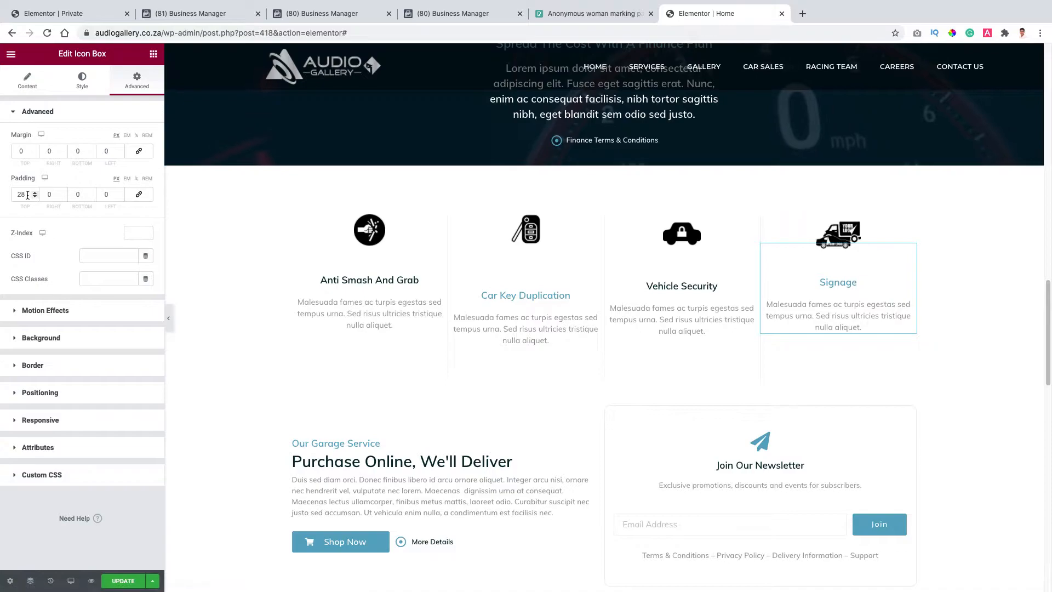
text(0)
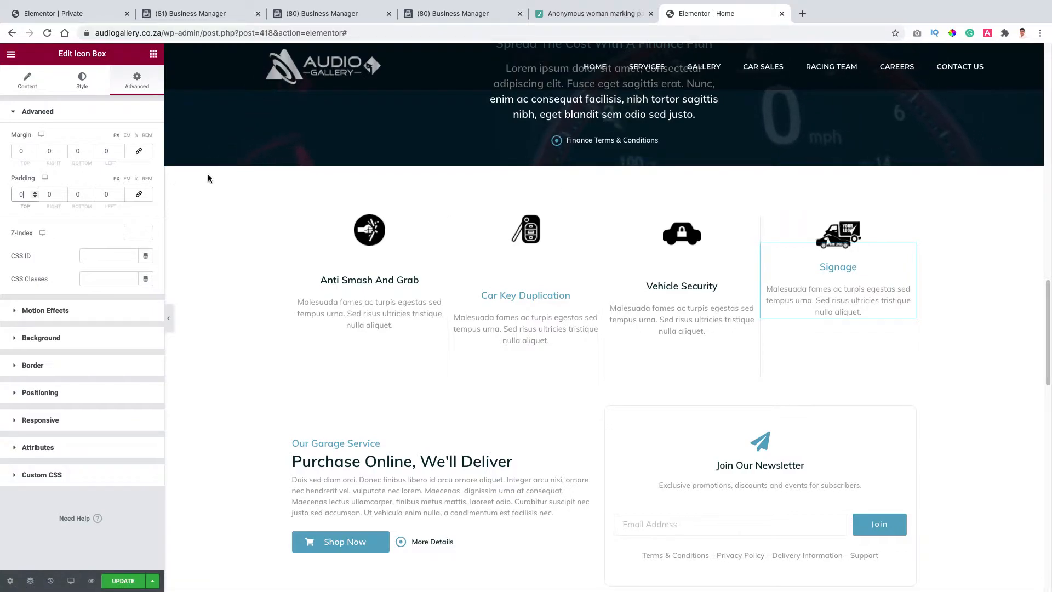
Step: Set the bottom and top margins of the Signage icon image to 0
click(839, 233)
click(136, 80)
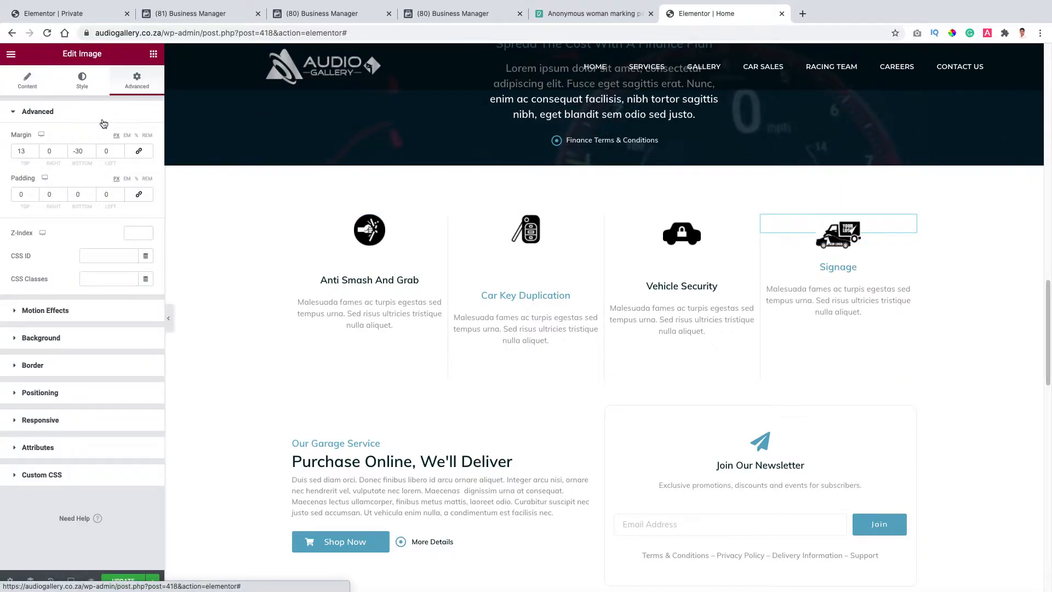
text(0)
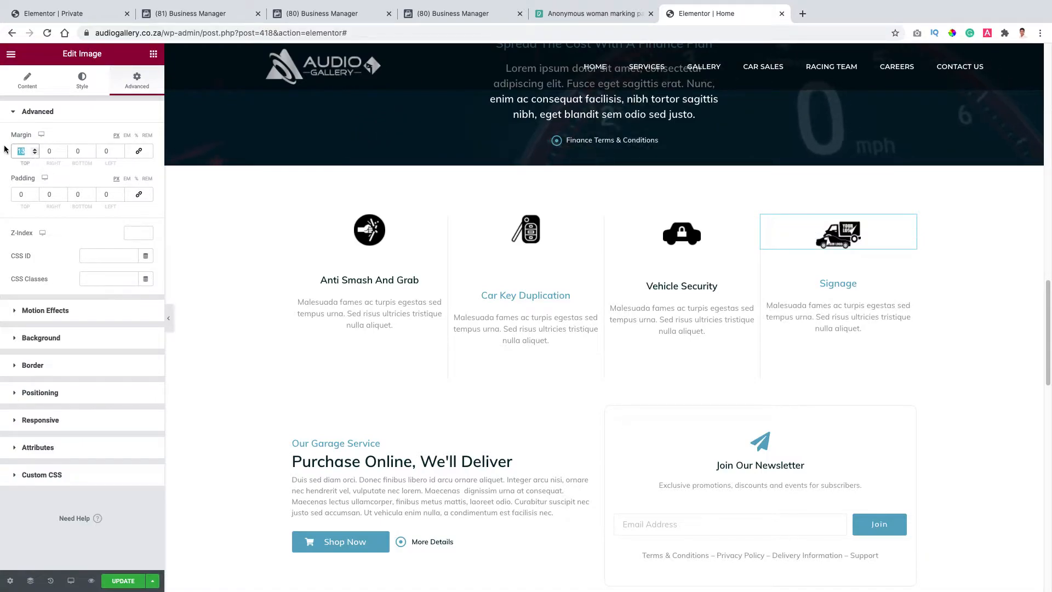
text(0)
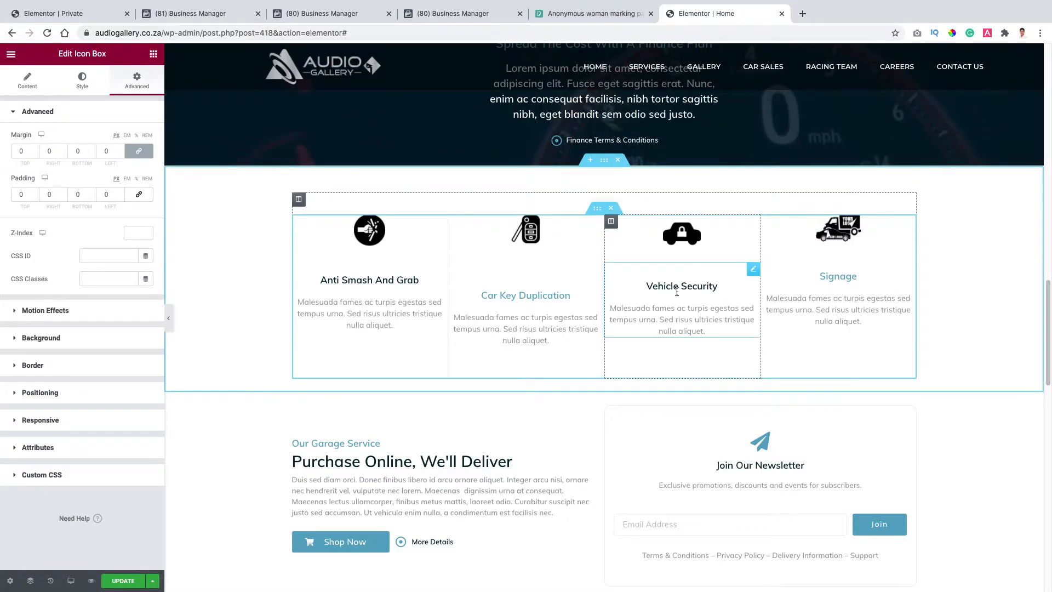
Step: Check the settings of the Car Key Duplication and Anti Smash And Grab icon boxes and the Vehicle Security image
click(521, 295)
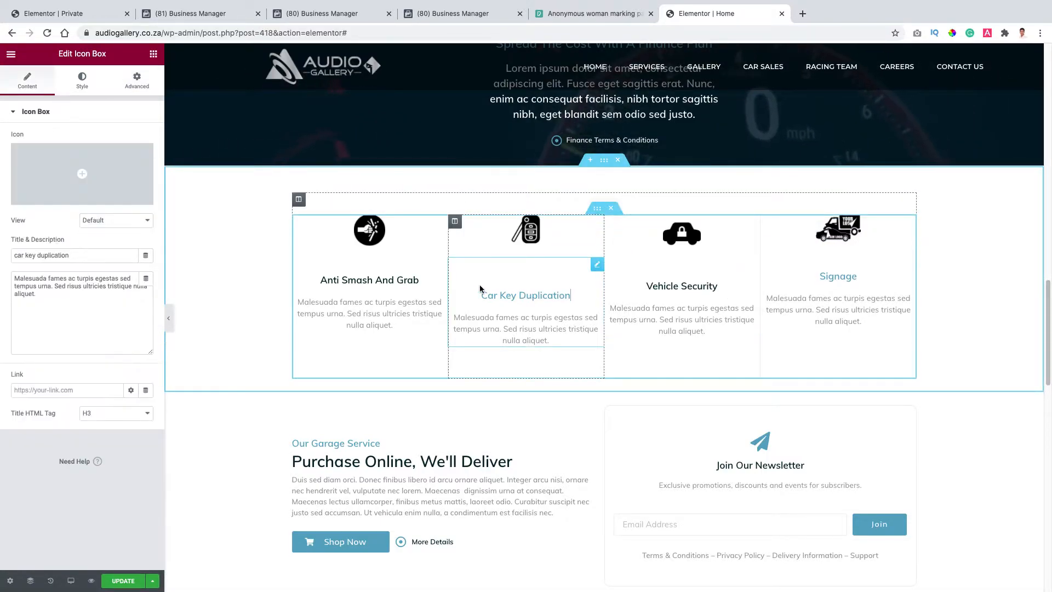
click(382, 281)
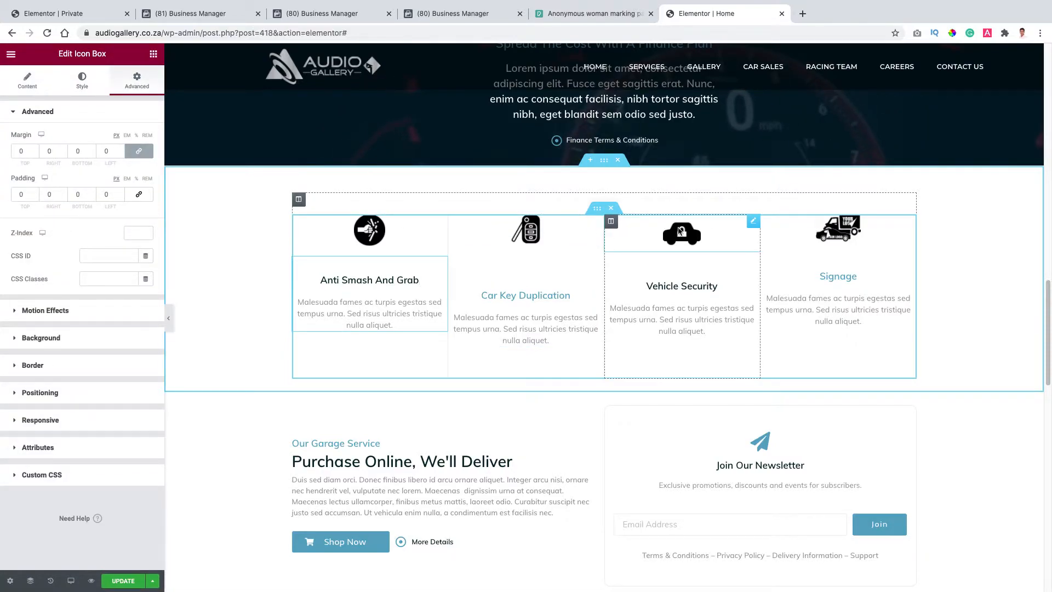
click(727, 231)
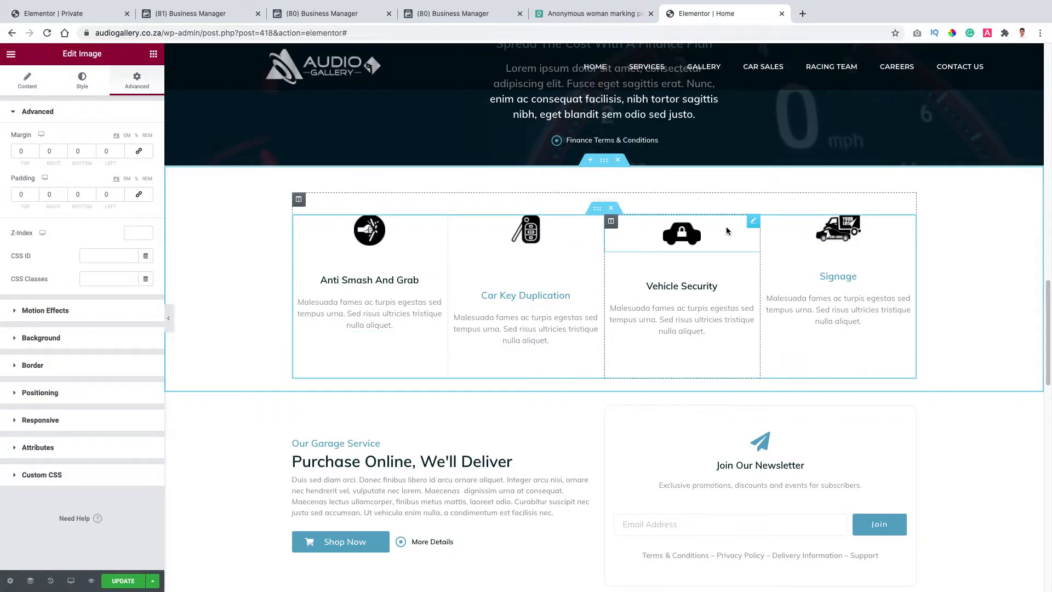
click(26, 81)
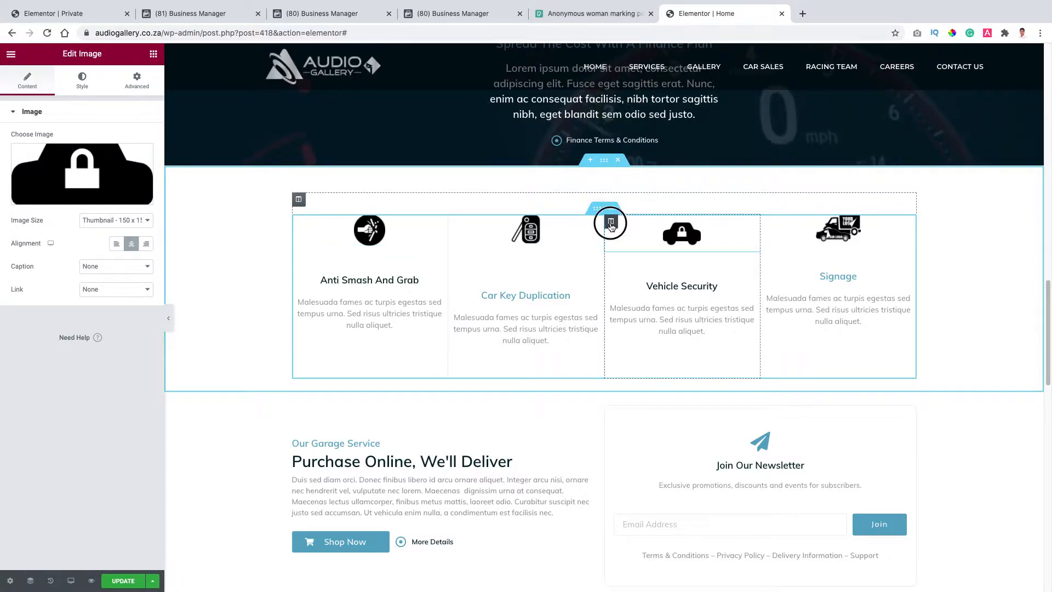
Step: Check the margin and padding settings of the Vehicle Security, Car Key Duplication, Anti Smash And Grab and Signage columns
click(611, 222)
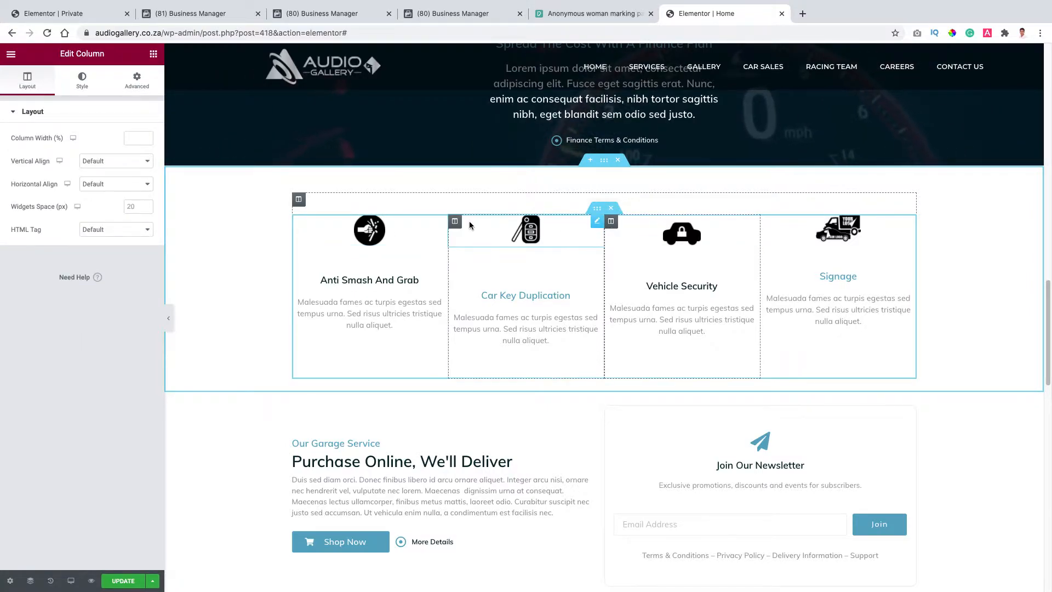
click(146, 86)
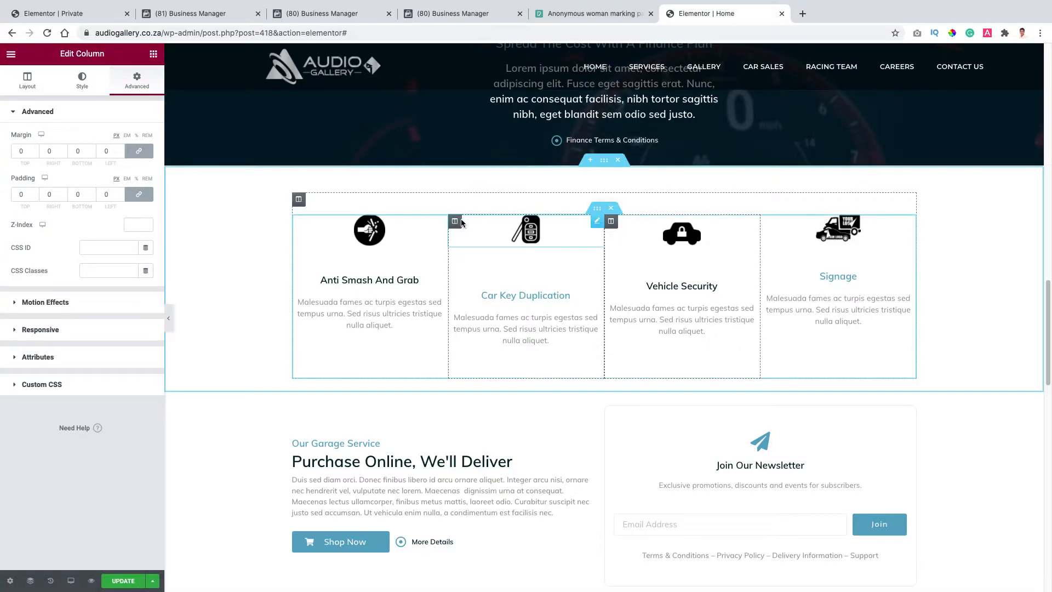
click(455, 222)
click(137, 91)
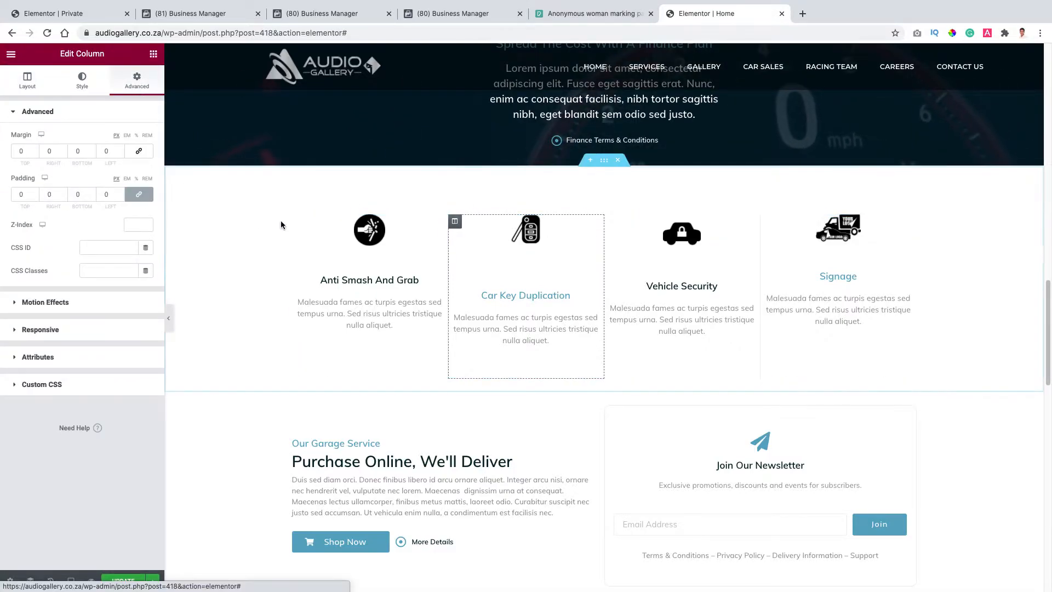
click(298, 222)
click(137, 86)
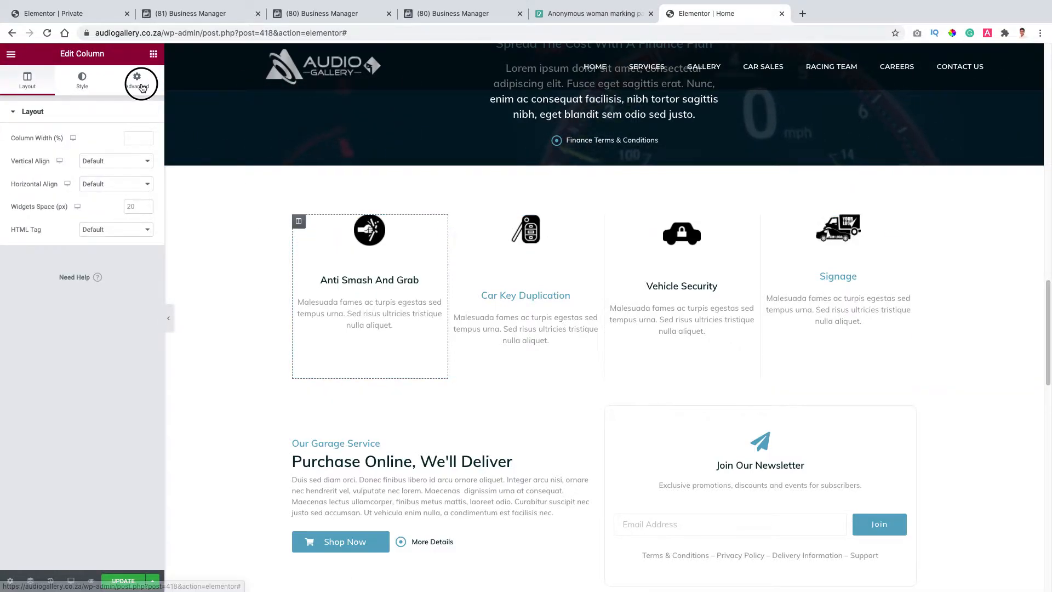
click(767, 221)
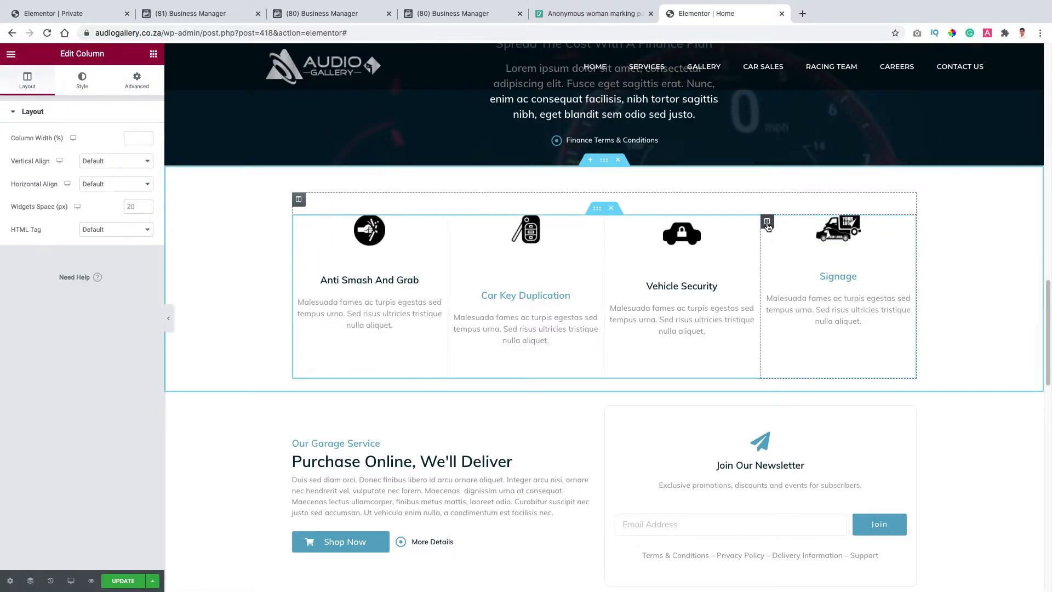
click(142, 80)
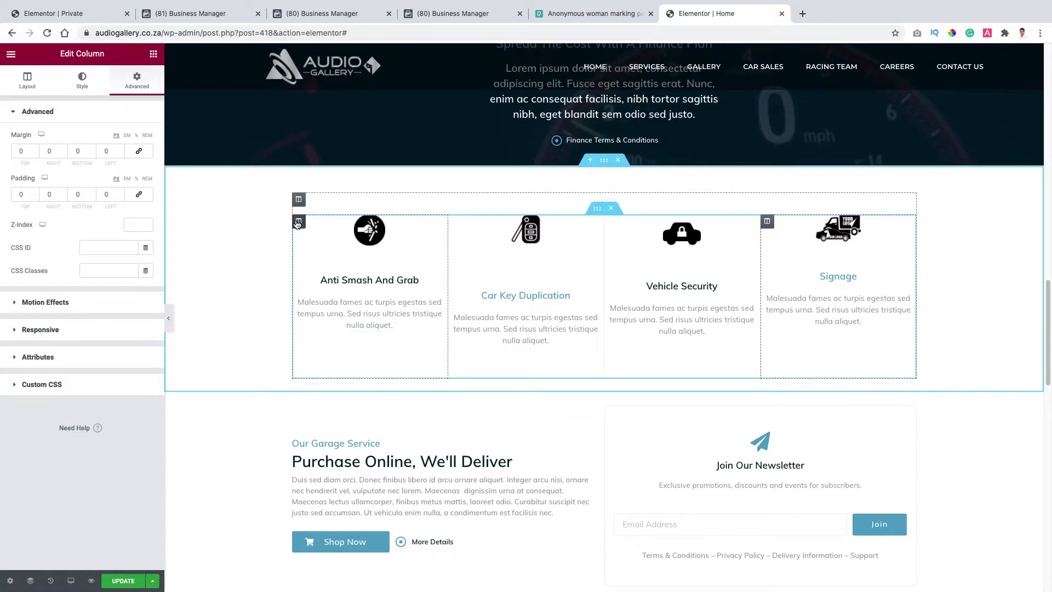
Step: Compare the layout and alignment settings of the Vehicle Security, Anti Smash And Grab and Car Key Duplication columns
click(683, 285)
click(611, 221)
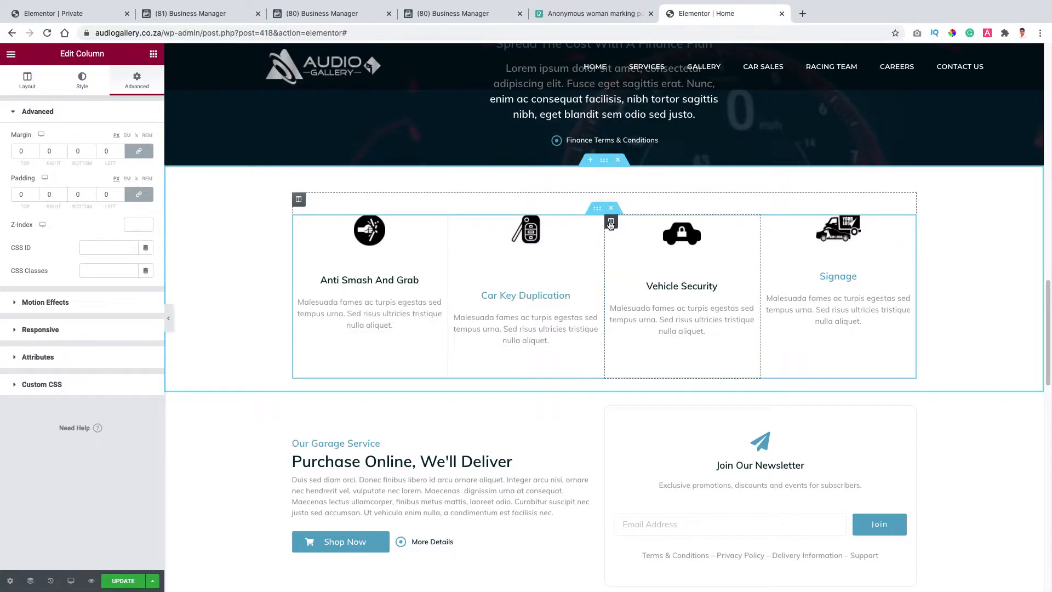
click(27, 80)
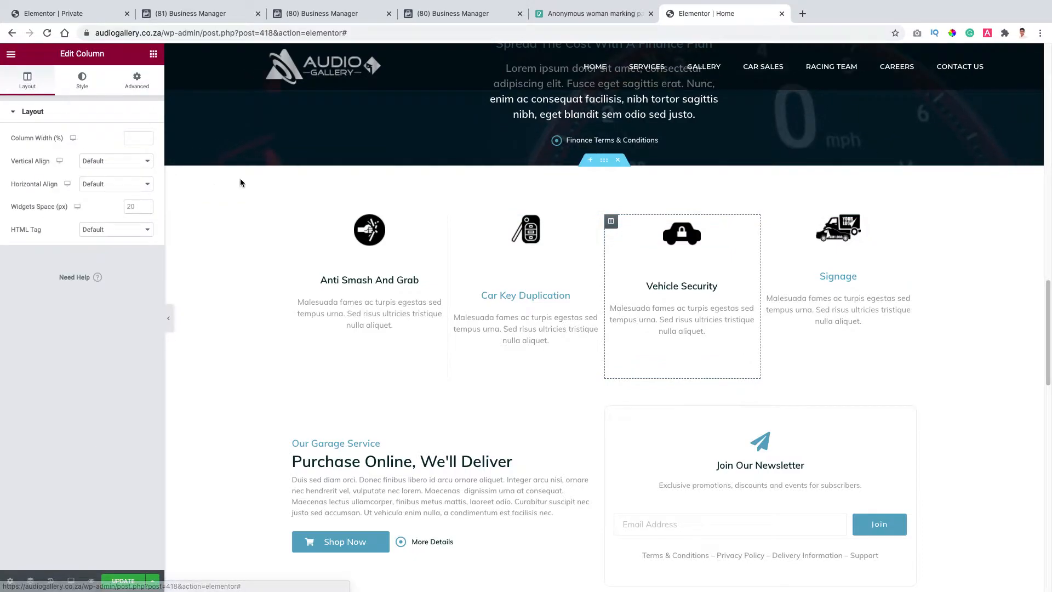
click(299, 222)
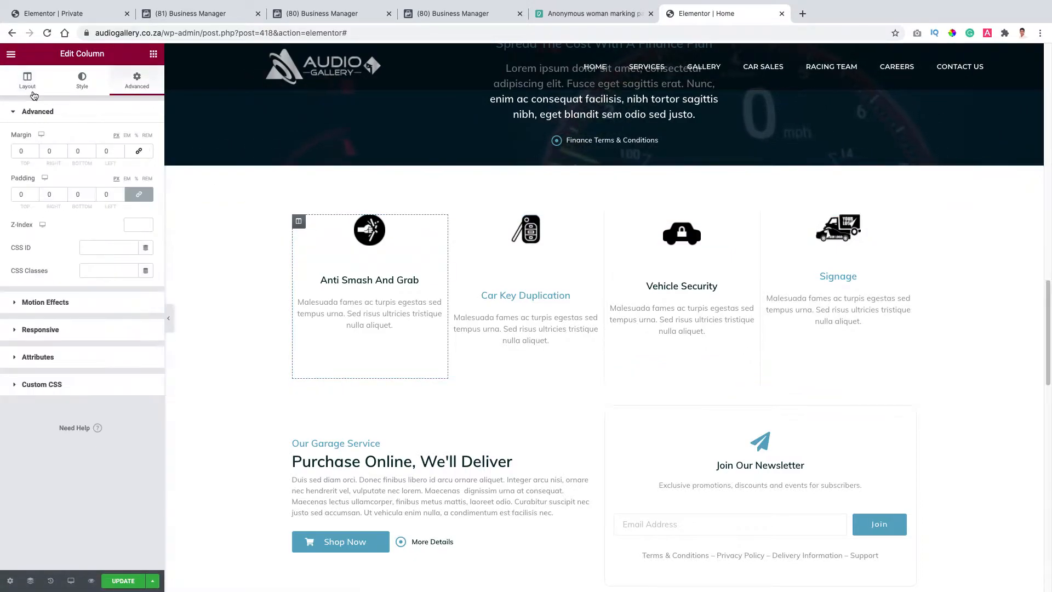
click(30, 88)
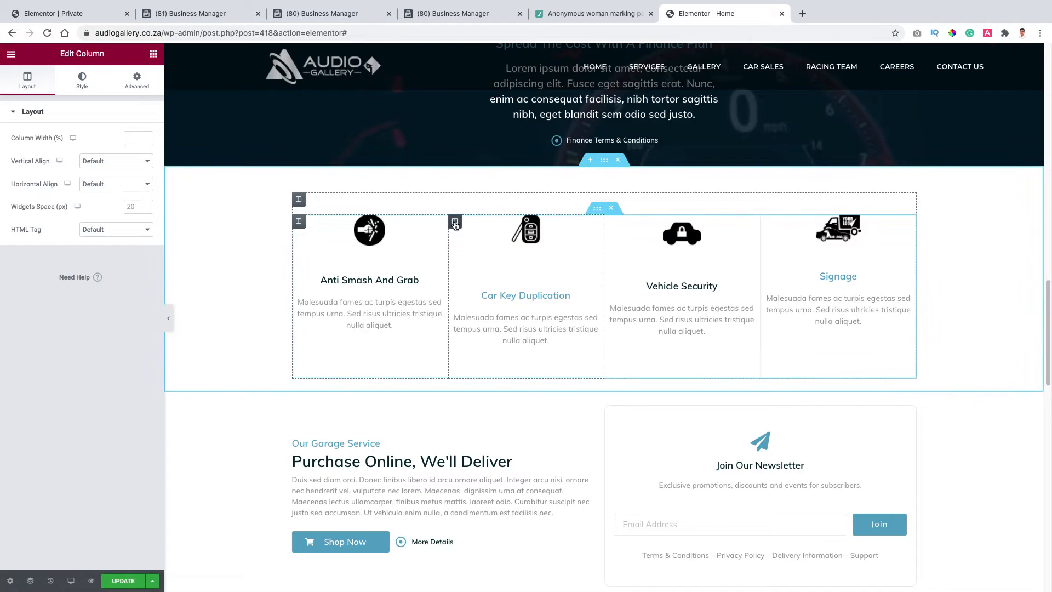
click(455, 222)
Step: Set the vertical alignment of the Vehicle Security column to Top
click(611, 220)
click(27, 80)
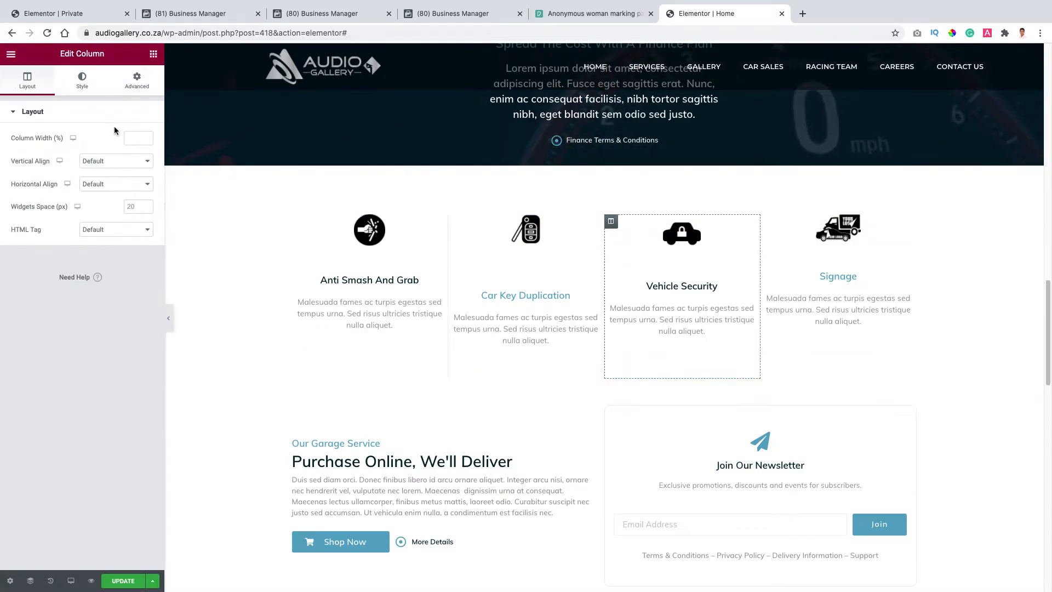
click(96, 161)
click(96, 170)
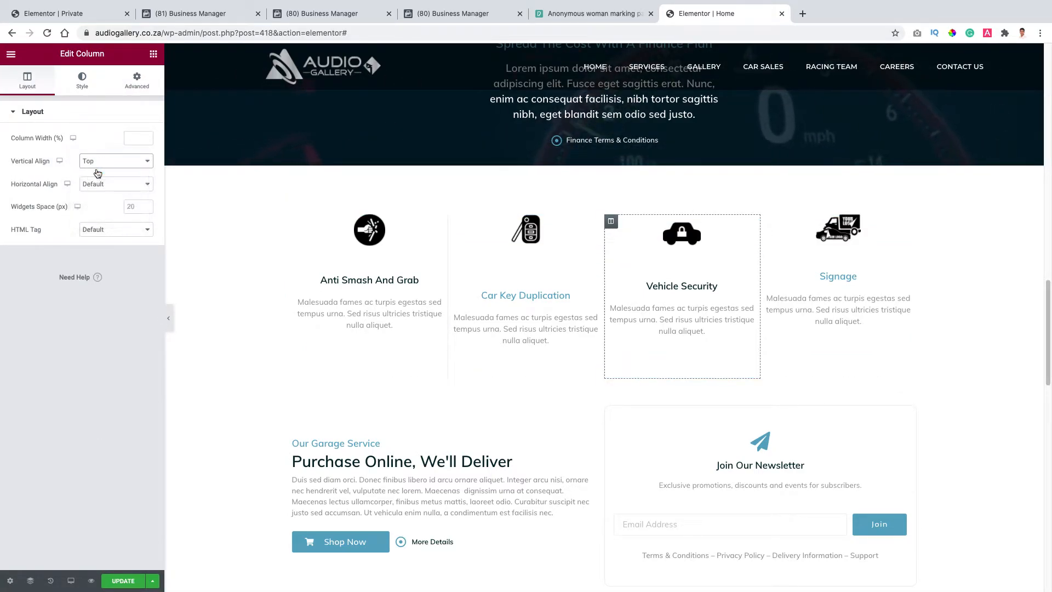
click(98, 161)
click(100, 158)
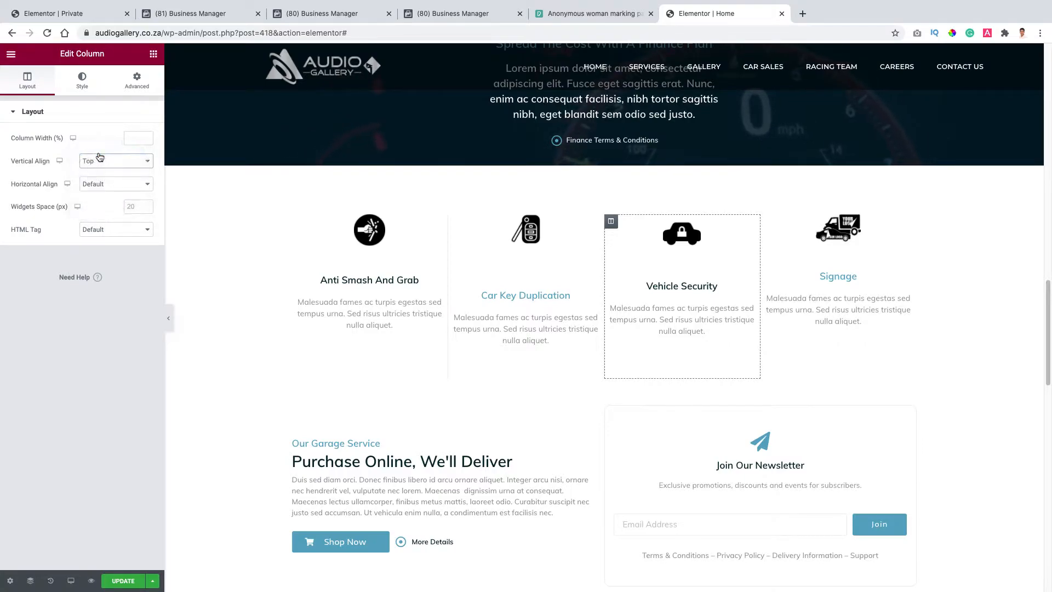
Step: Open the Vehicle Security icon file download-2.png from the media library for image editing
click(705, 243)
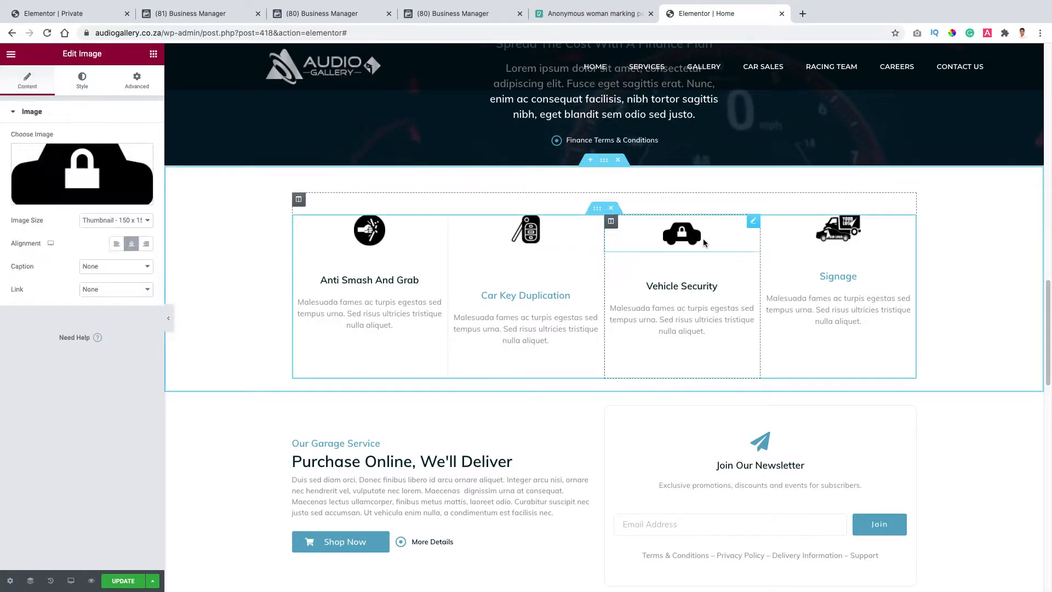
click(61, 86)
click(27, 79)
click(87, 144)
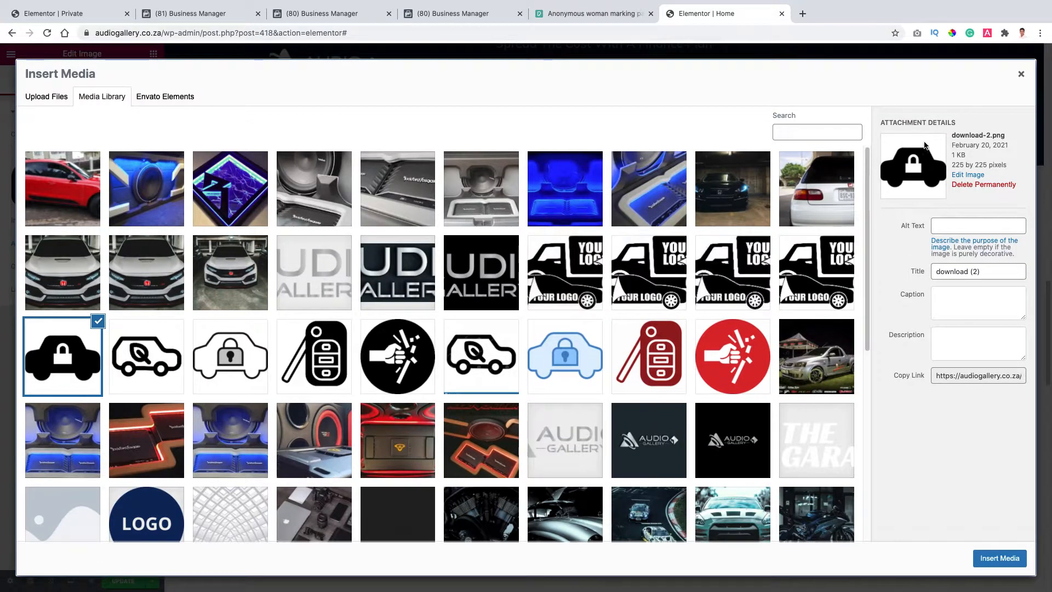
click(969, 175)
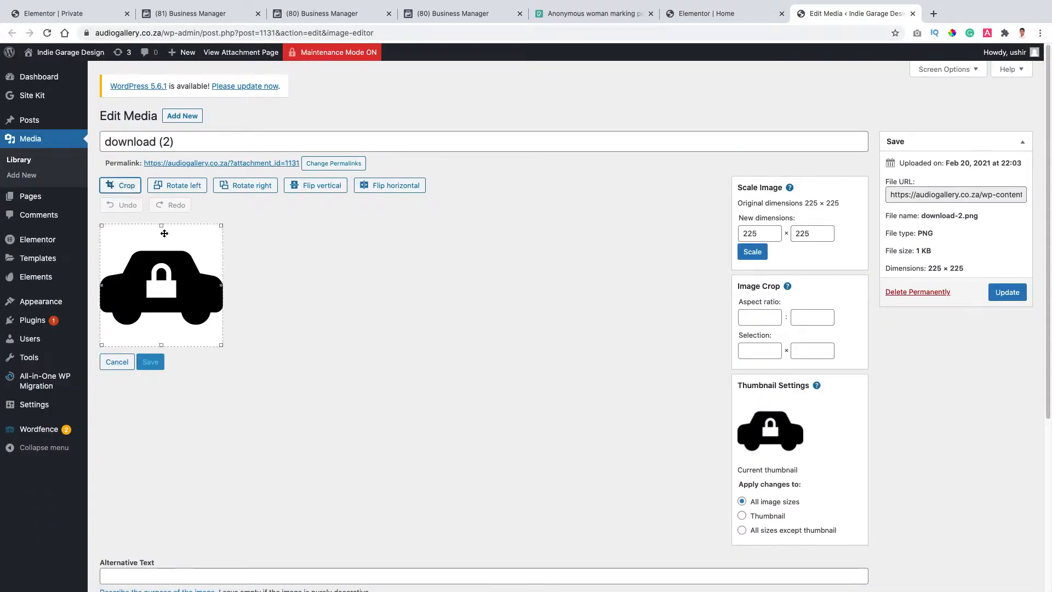
Step: Crop the blank space above and below the car icon to 225 × 141 pixels and save the media file
drag(161, 226, 165, 250)
drag(161, 347, 160, 340)
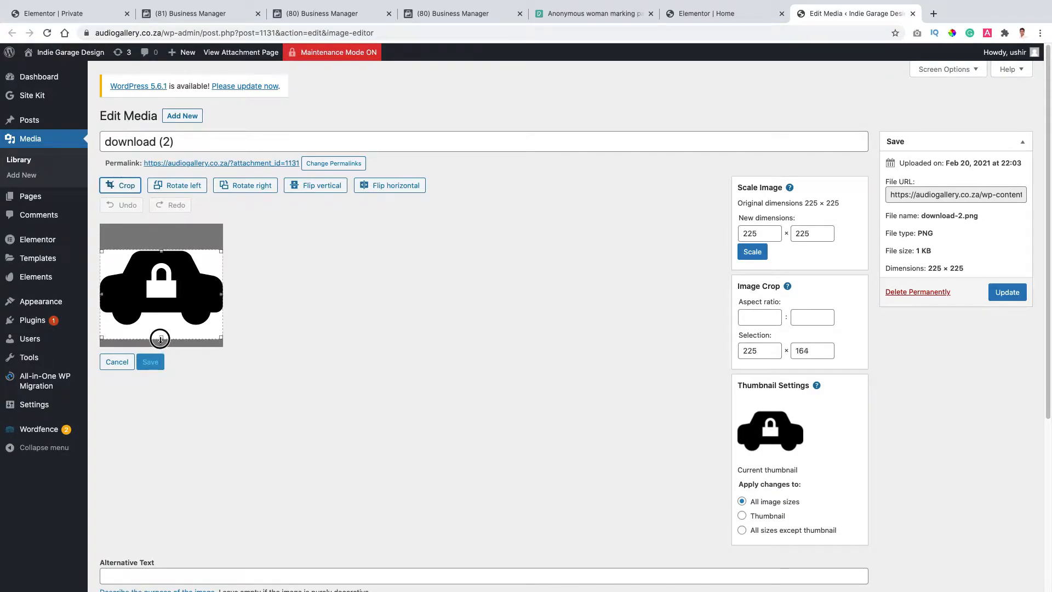
click(129, 187)
click(154, 317)
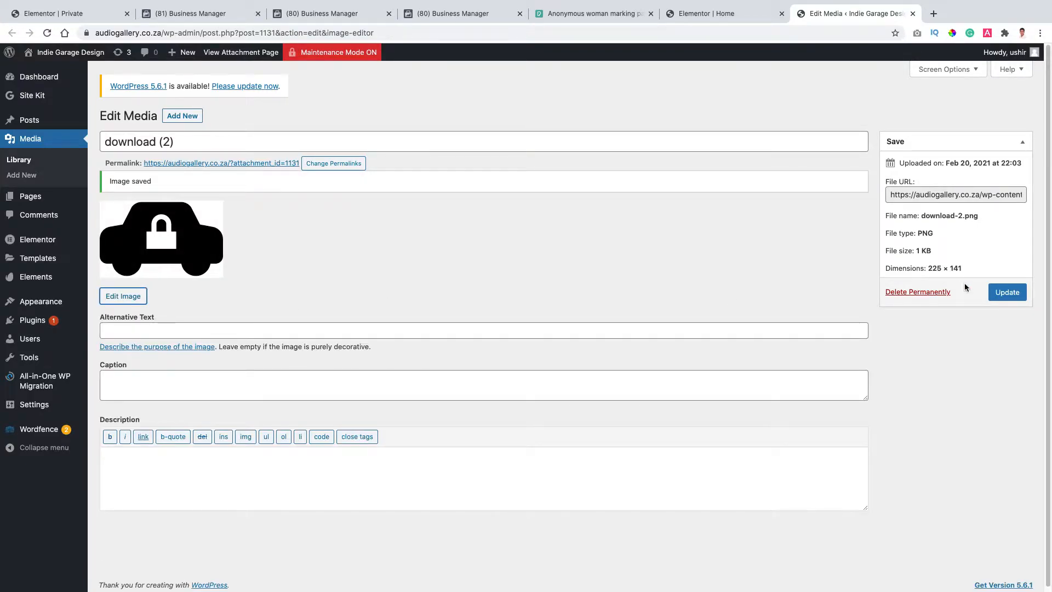
click(1017, 294)
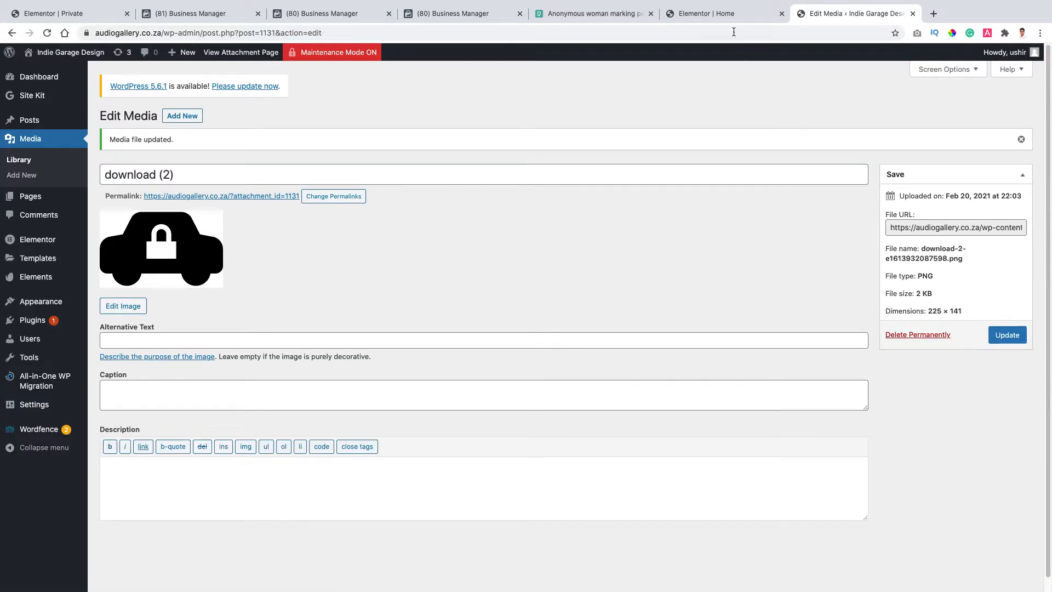
Step: Return to the home page editor, reinsert the cropped car icon in the Vehicle Security image, and update the page
click(911, 14)
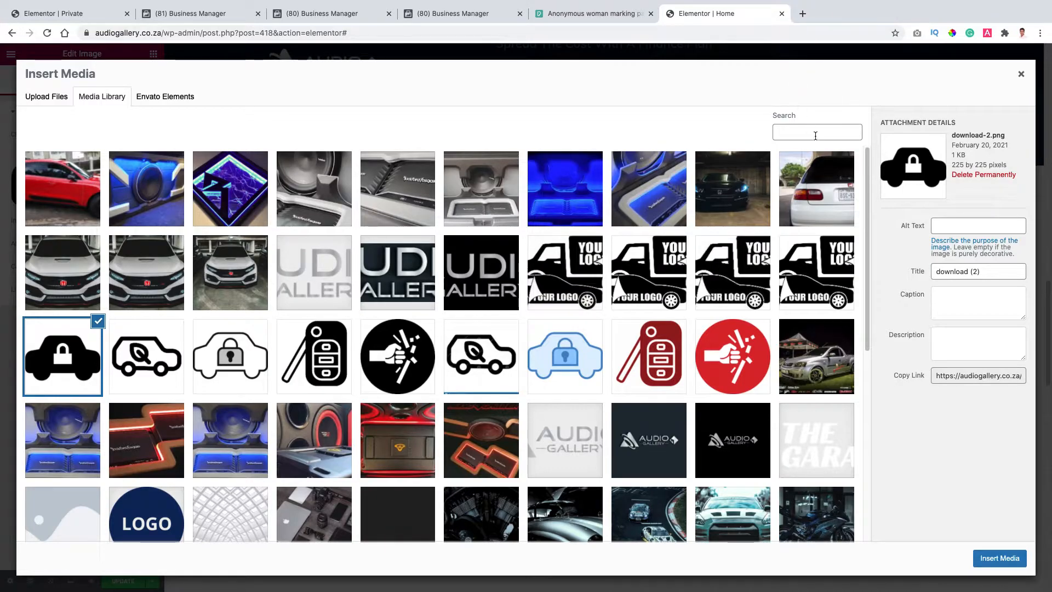
click(1000, 558)
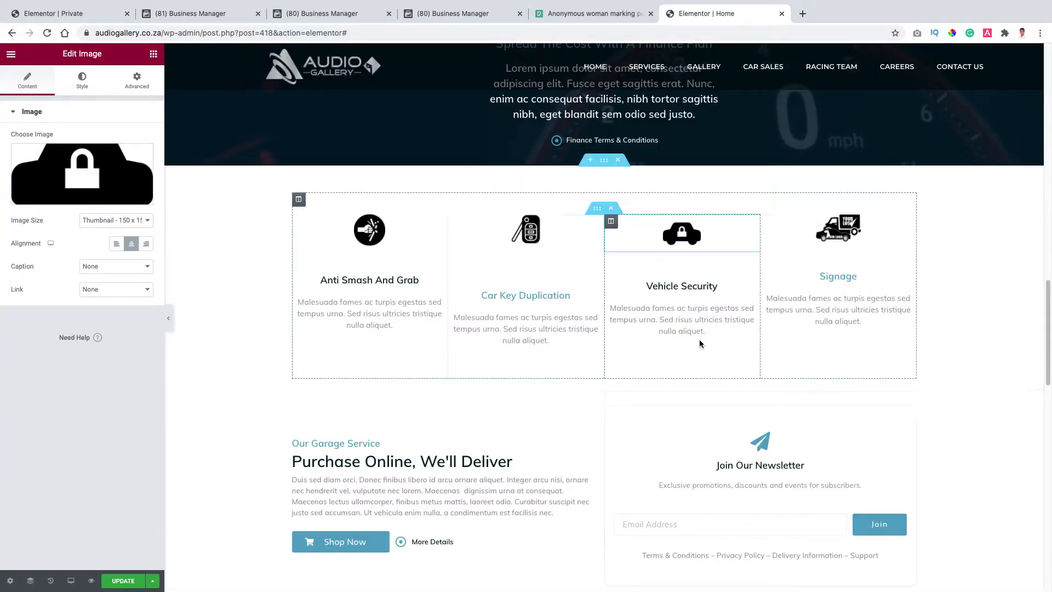
click(124, 582)
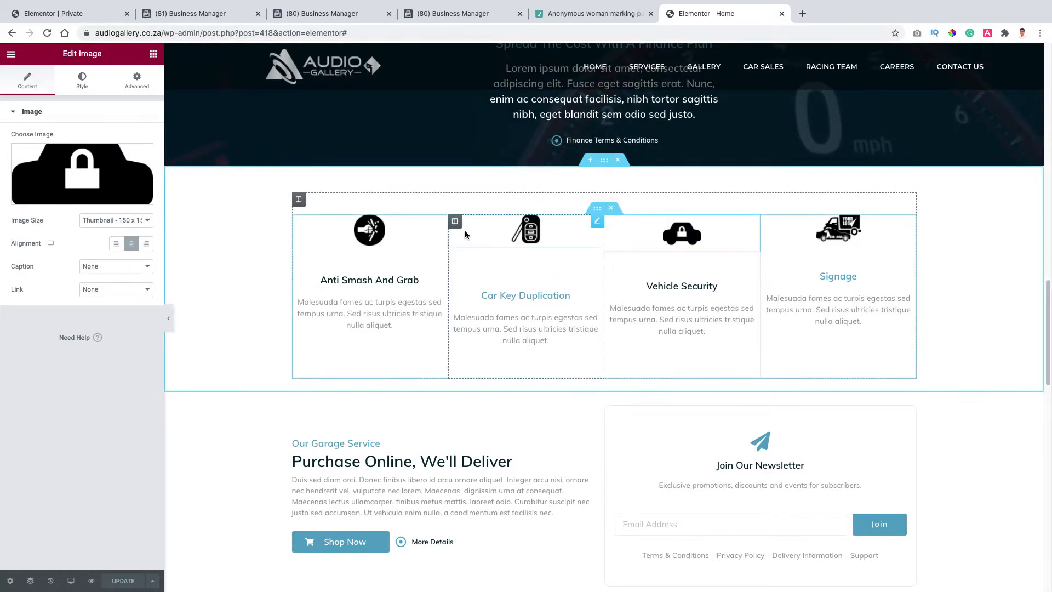
click(39, 165)
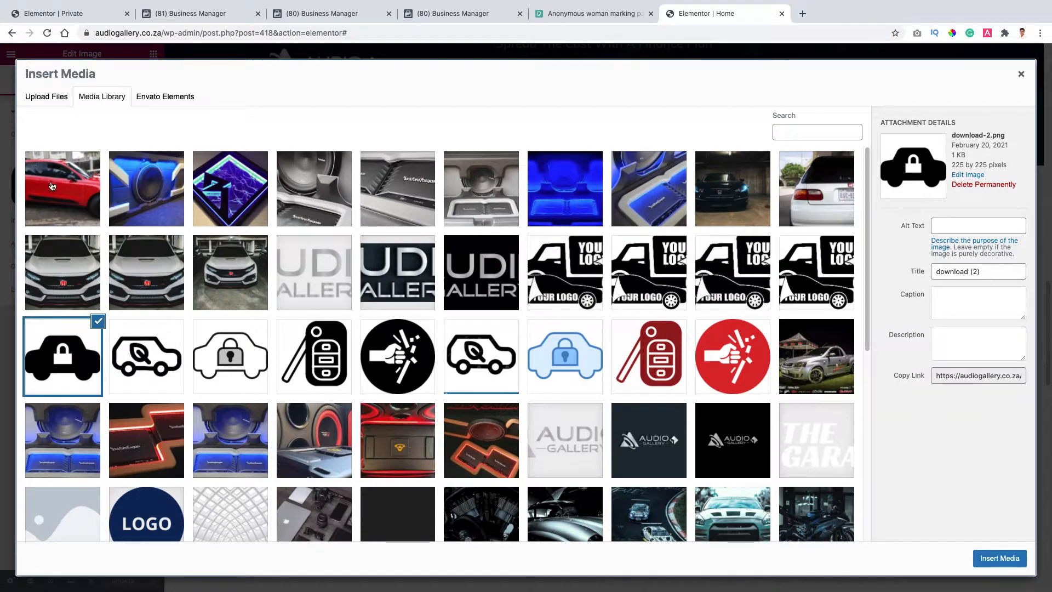
click(986, 559)
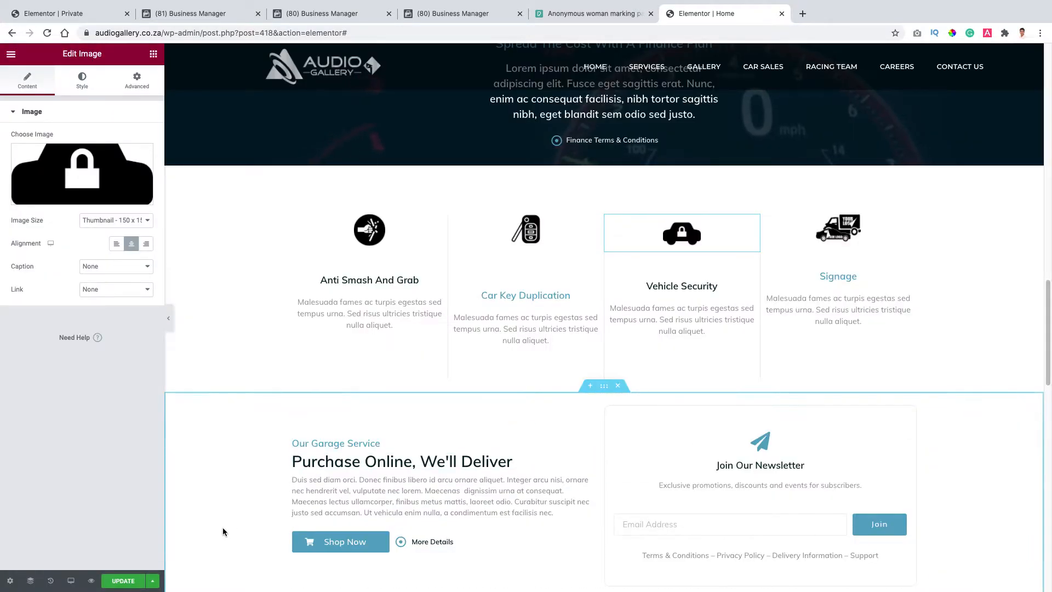
click(137, 580)
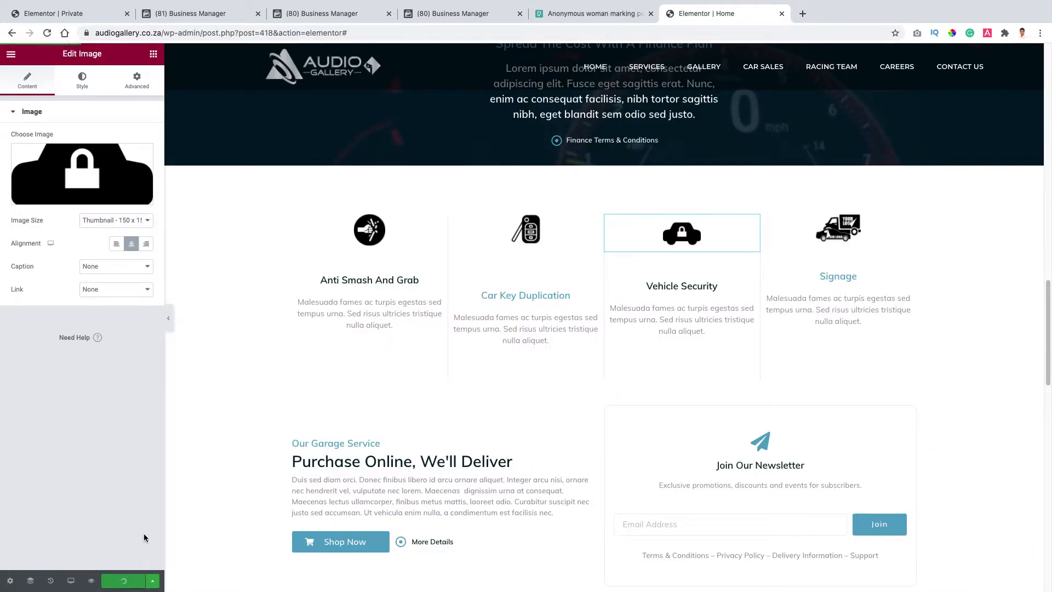
Step: Reload the home page editor and set the Vehicle Security image size to Full
click(189, 32)
key(Return)
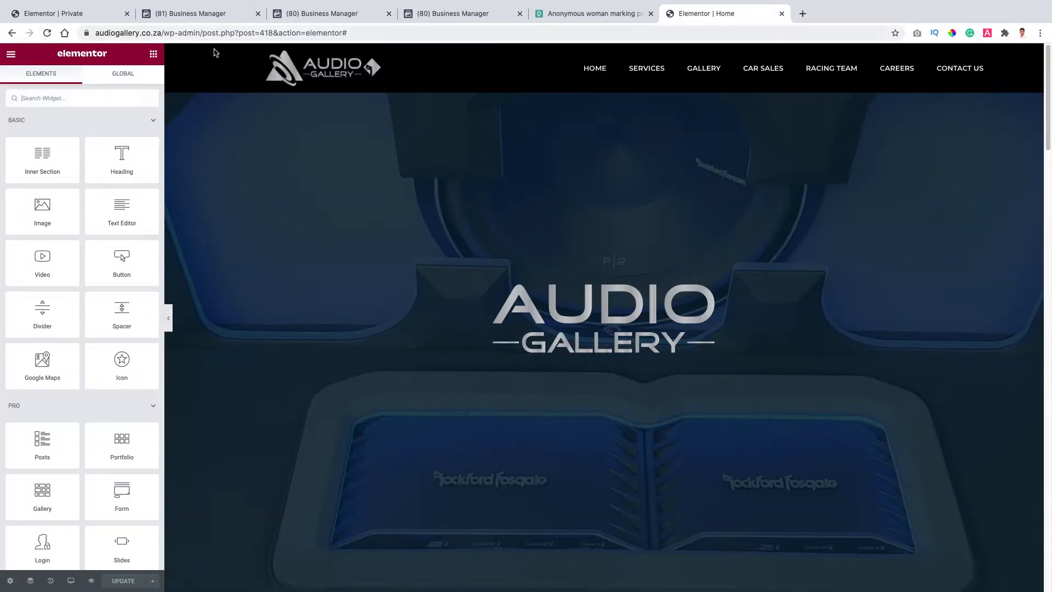
scroll(833, 237, down, 20)
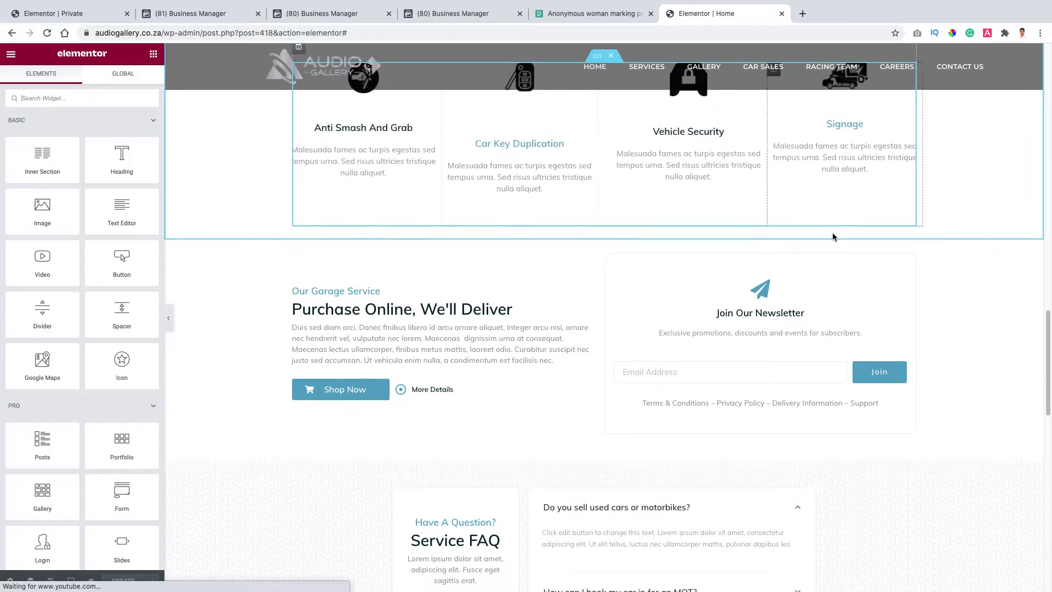
scroll(833, 236, up, 3)
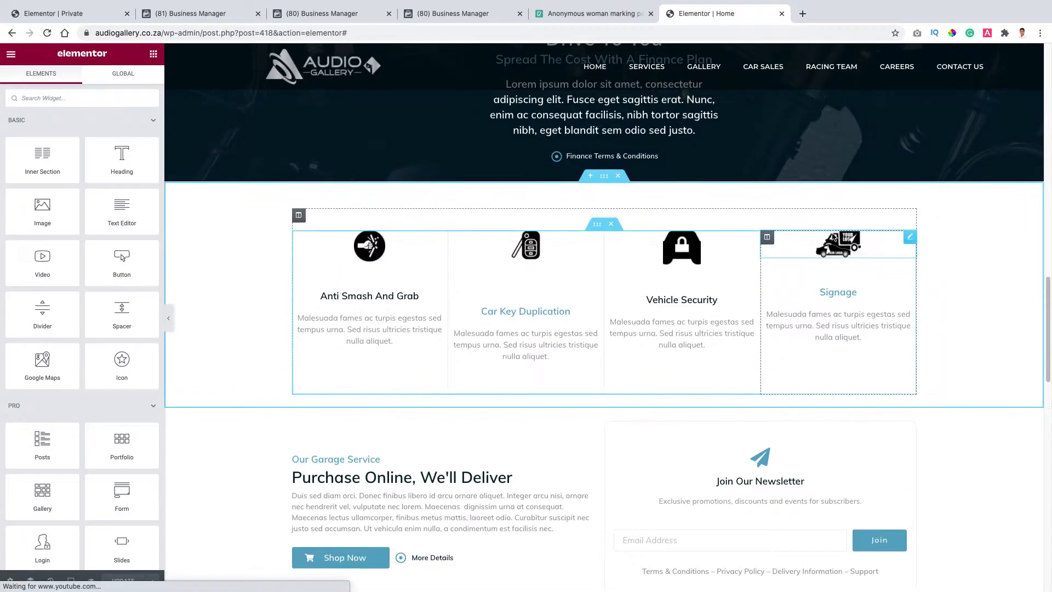
click(681, 248)
click(115, 219)
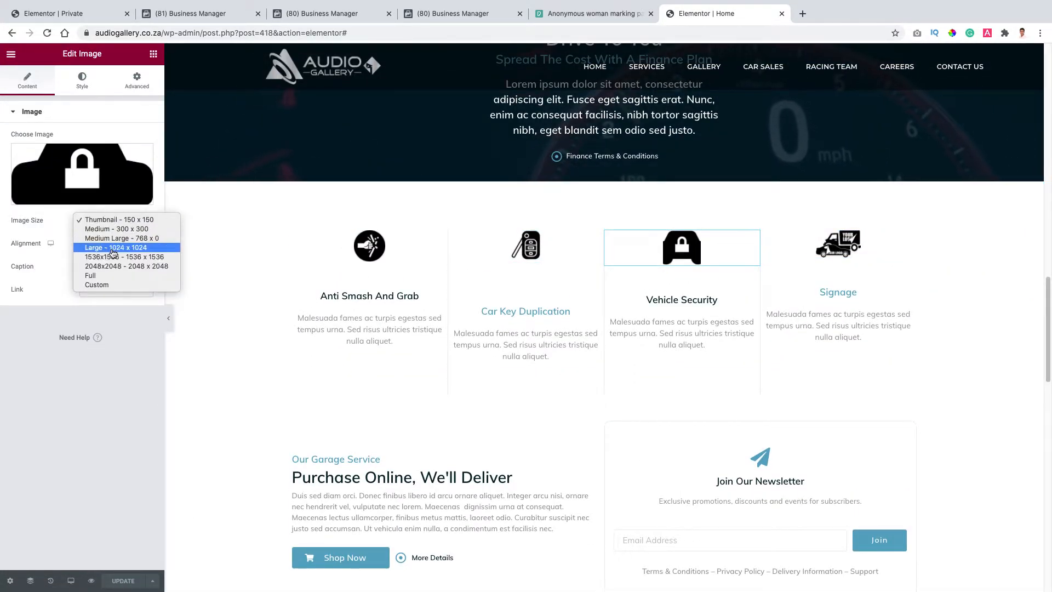
click(104, 275)
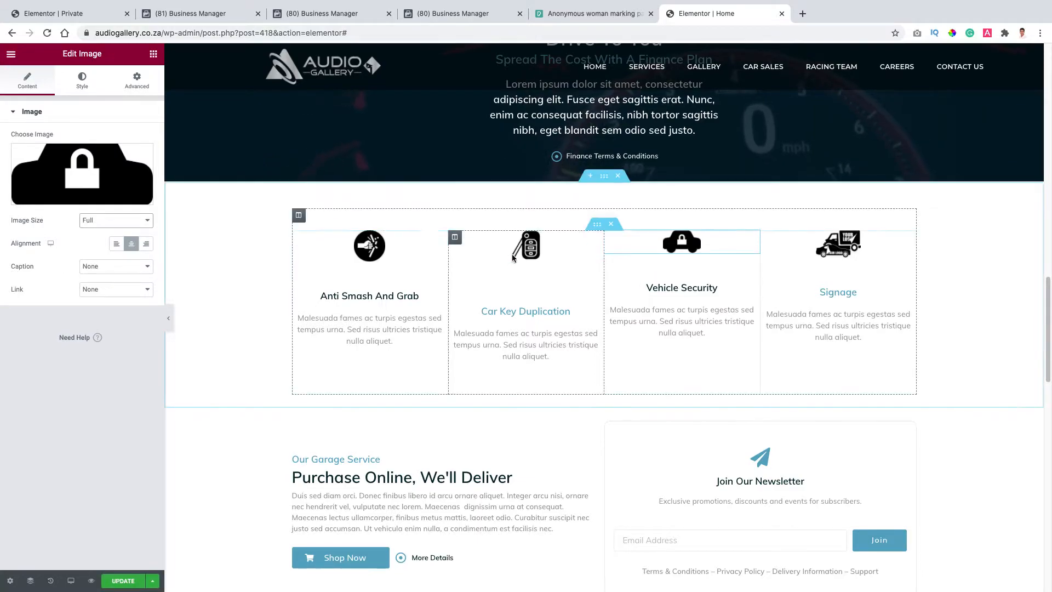
Step: Check the media library details of the Signage and Car Key Duplication icon images
click(844, 250)
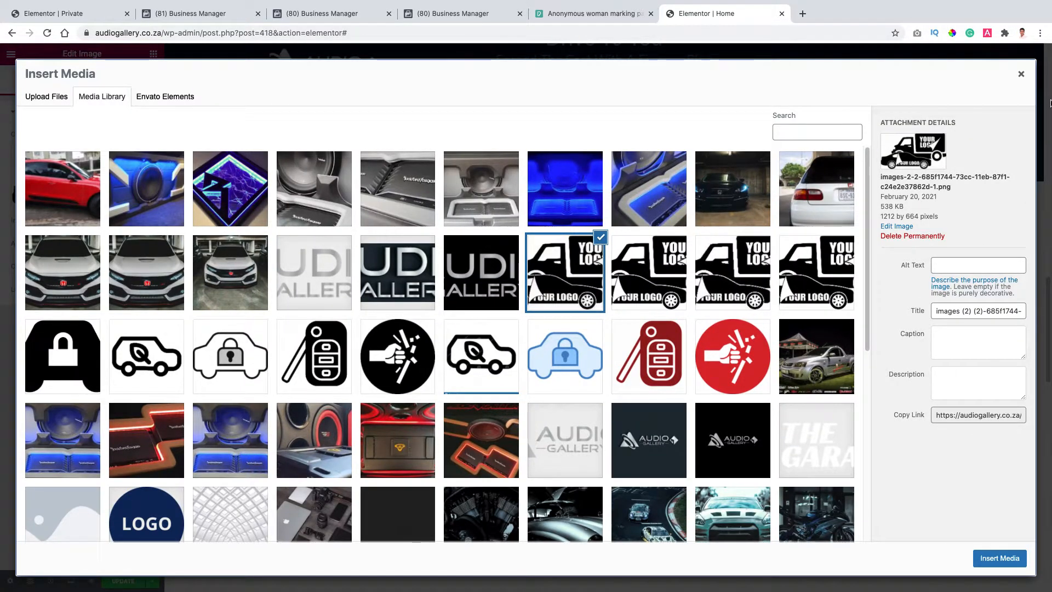
click(1020, 73)
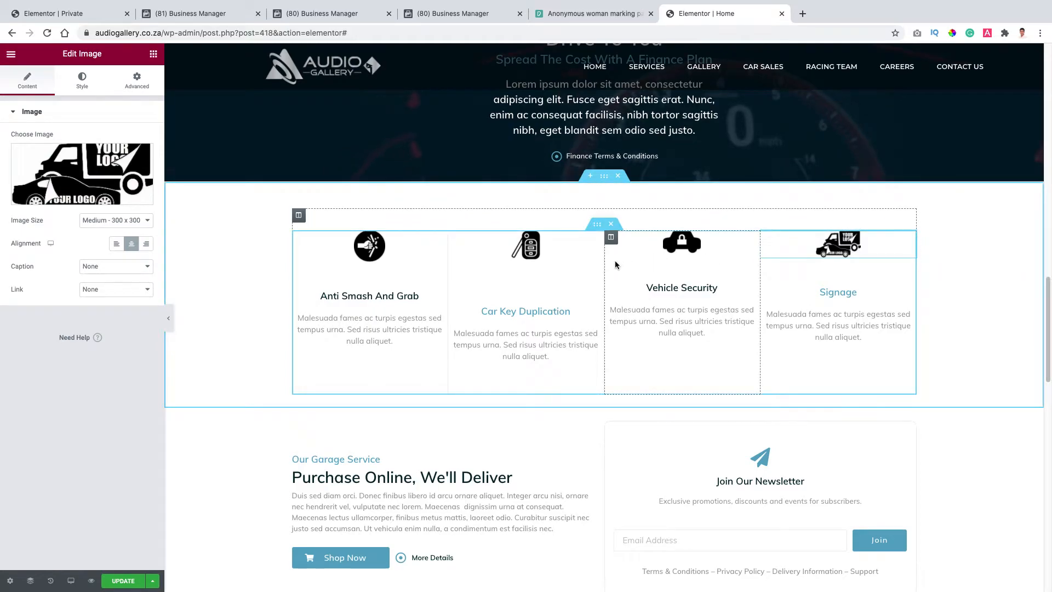
click(511, 260)
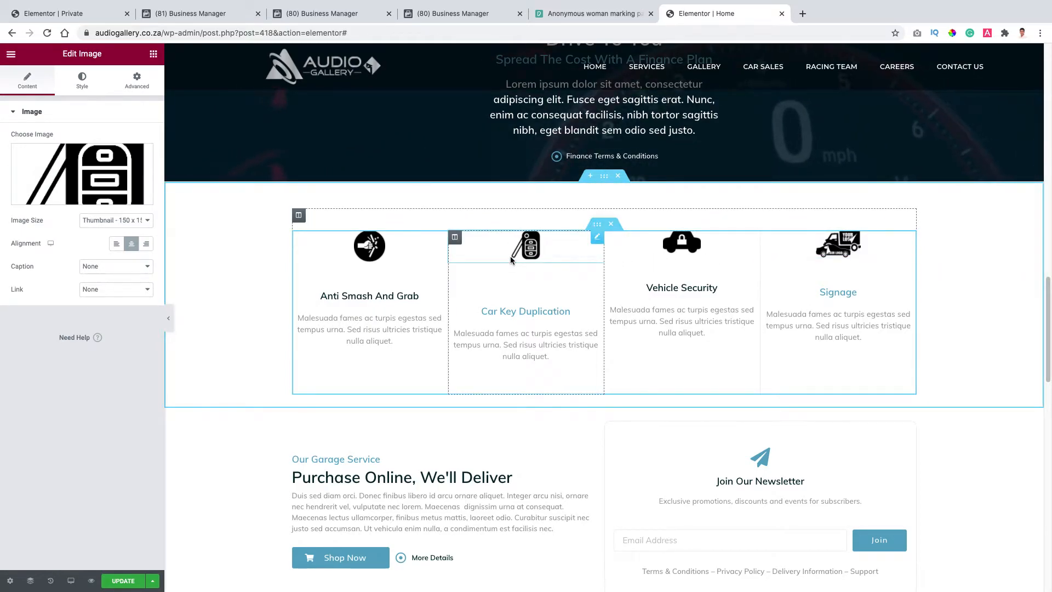
click(82, 181)
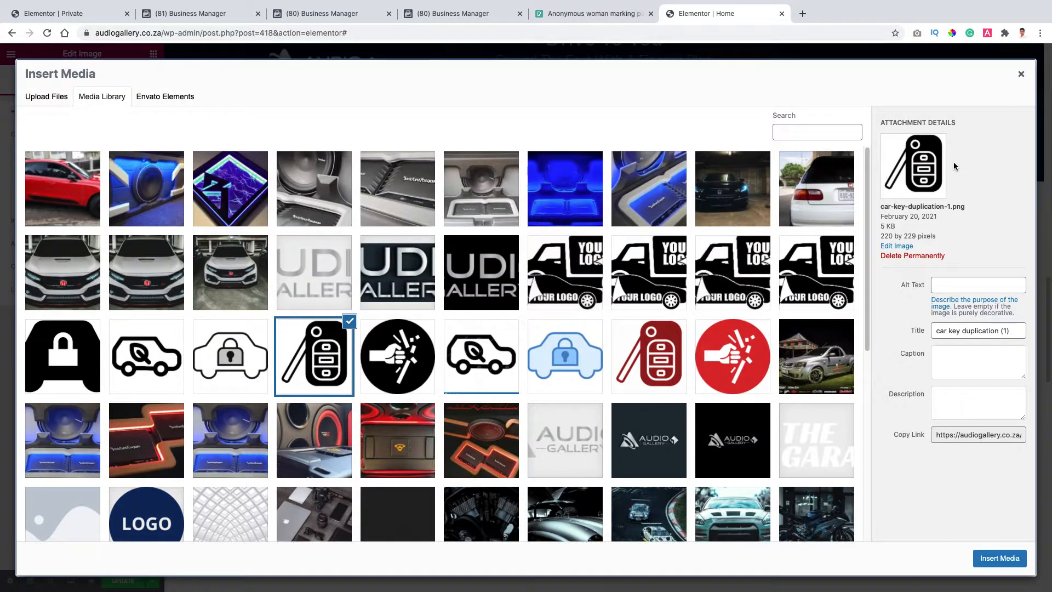
click(1022, 74)
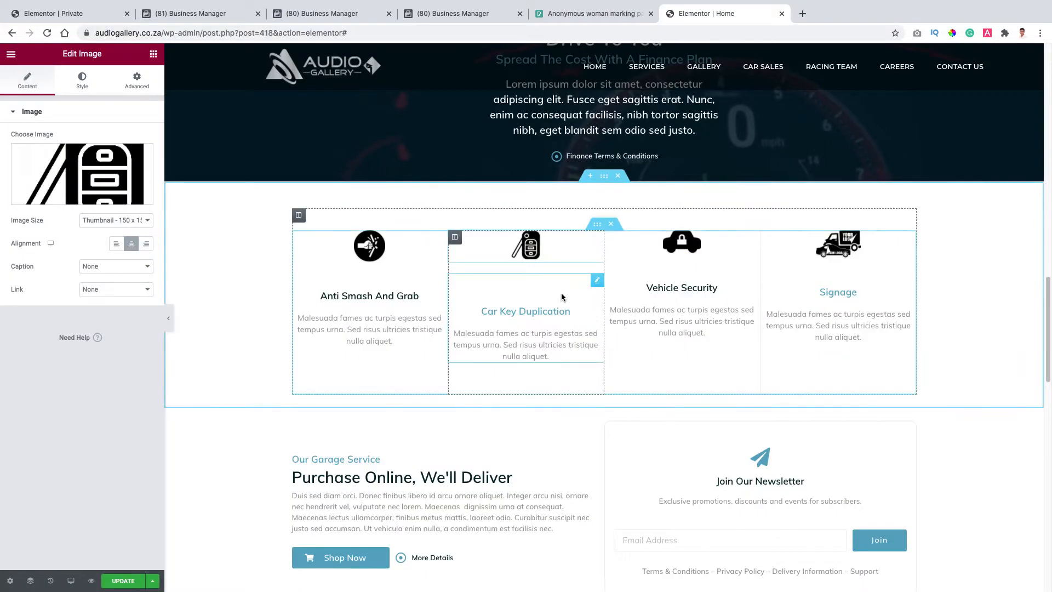
Step: Set the Car Key Duplication icon box's title spacing to 17 and try the Middle vertical alignment
click(550, 305)
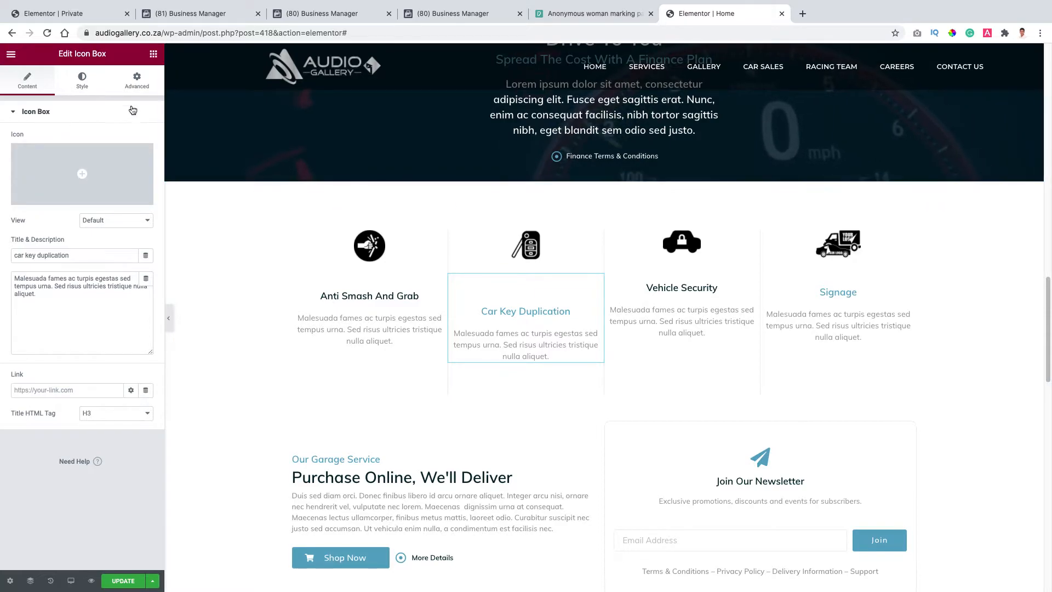
click(112, 82)
mouse_move(31, 219)
mouse_down()
mouse_move(18, 221)
mouse_move(28, 222)
mouse_up()
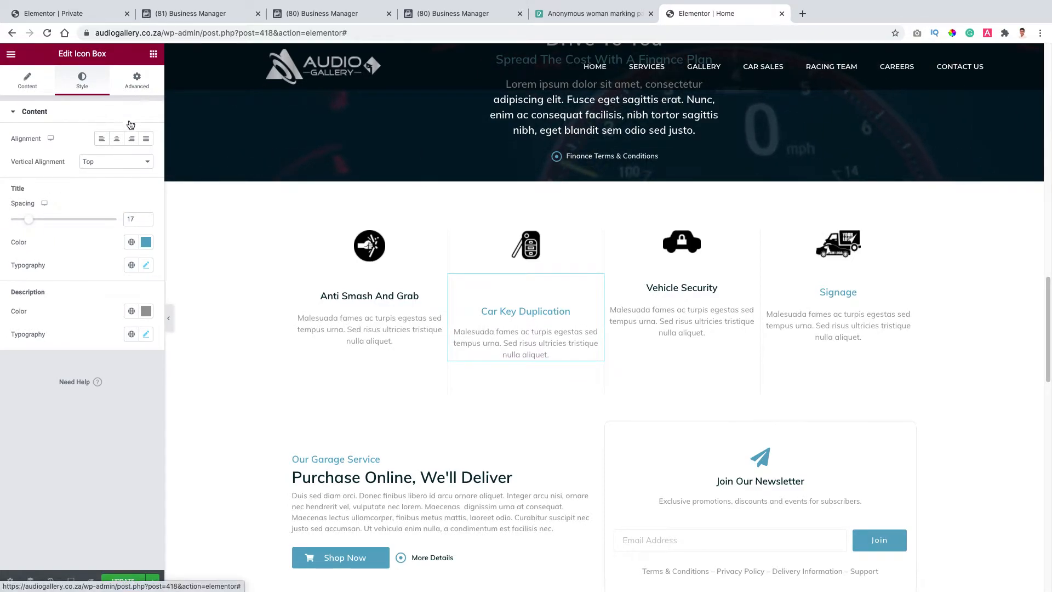
click(110, 161)
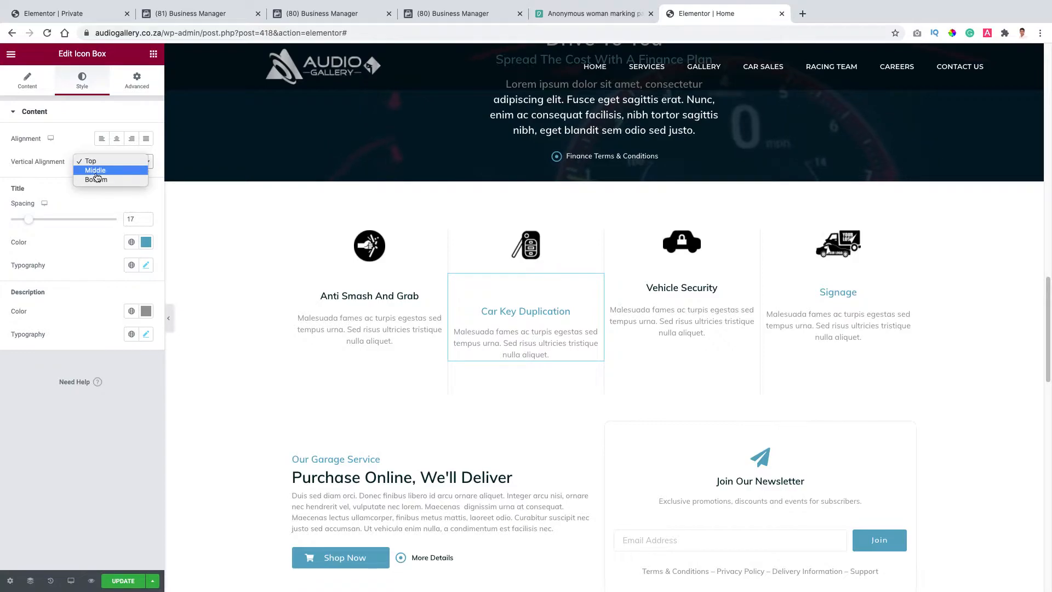
click(97, 172)
click(101, 162)
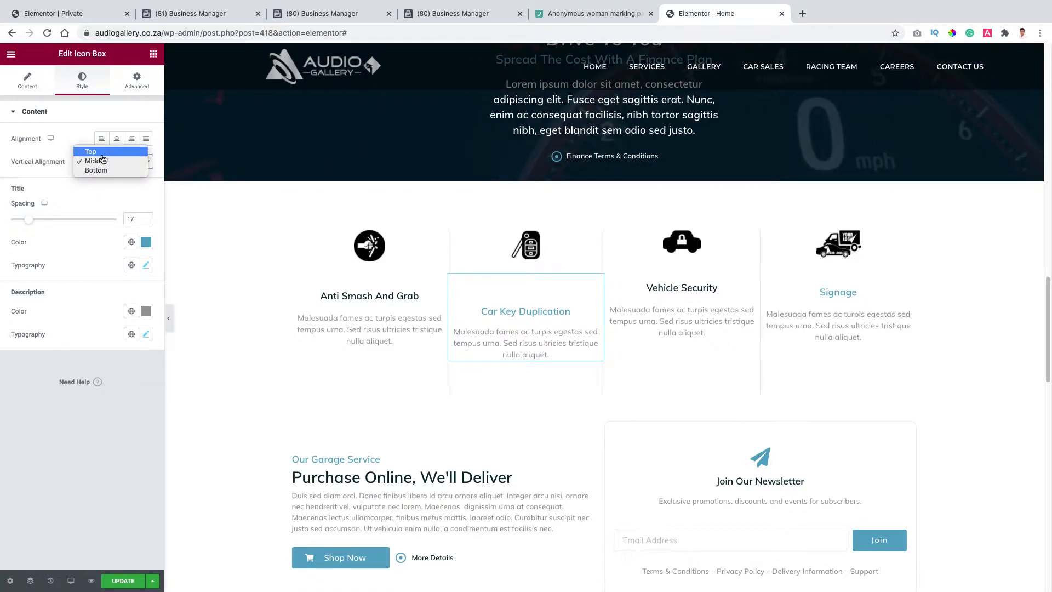
click(144, 105)
Step: Set the Car Key Duplication icon box's top padding to 0
click(137, 81)
click(21, 195)
key(BackSpace)
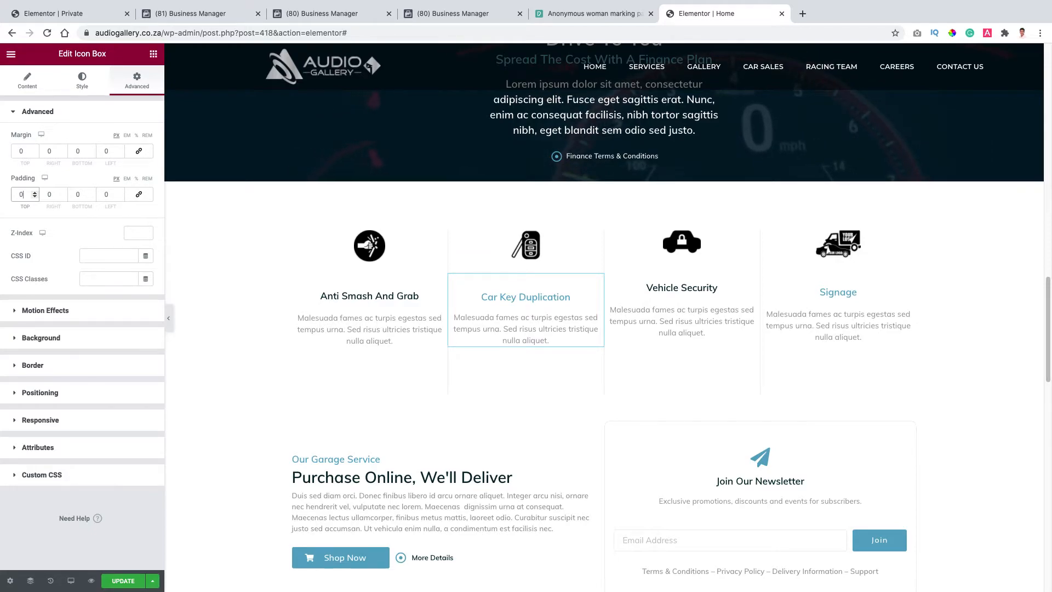
Step: Check the margin and padding of the Vehicle Security, Anti Smash And Grab and Signage icon boxes
click(649, 284)
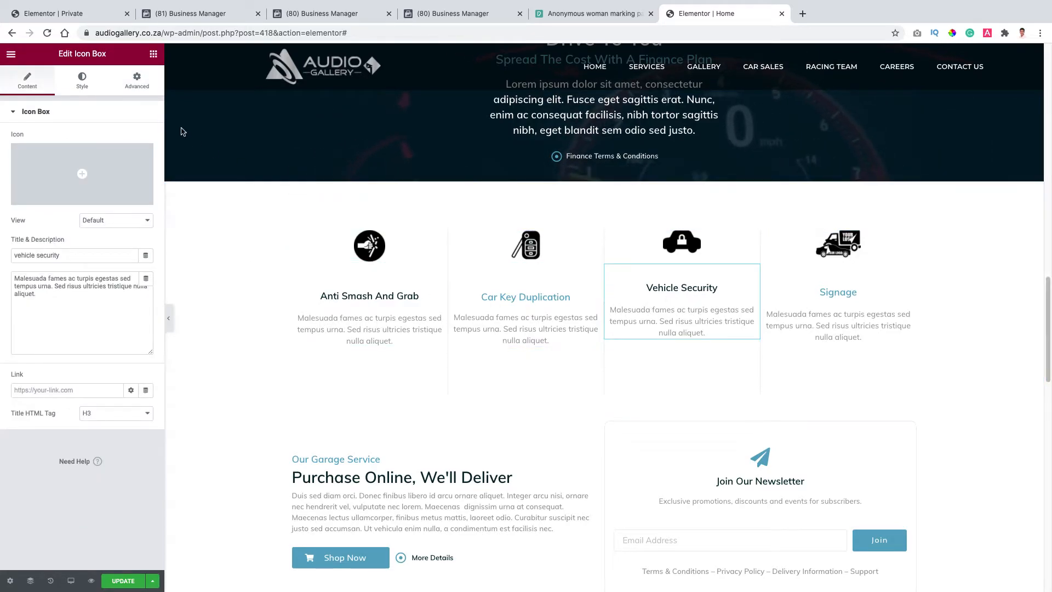
click(144, 92)
click(393, 340)
click(147, 84)
click(869, 322)
click(131, 83)
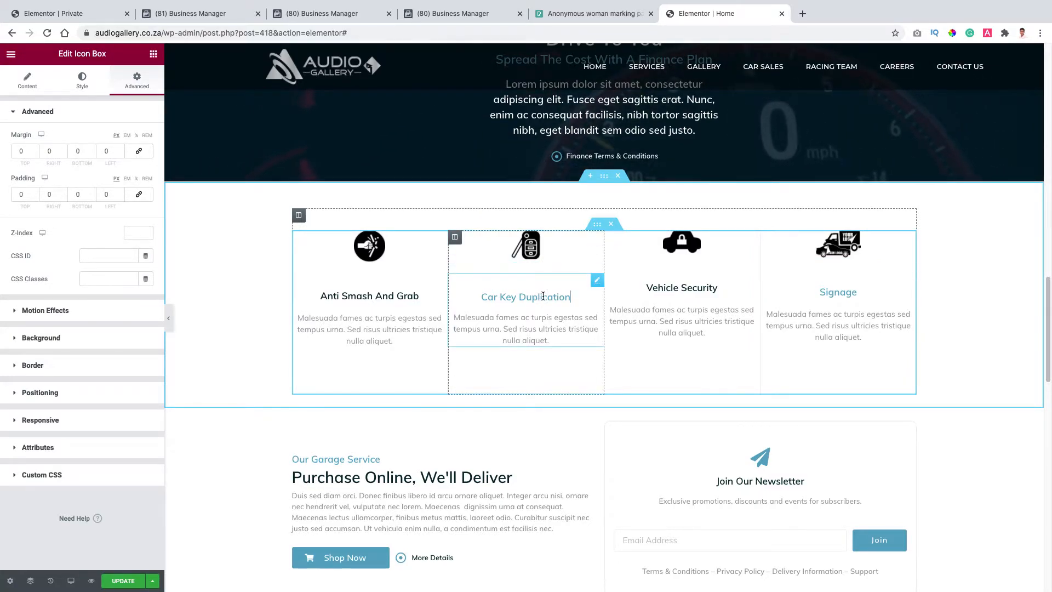
Step: Set the Car Key Duplication icon box's vertical alignment to Middle and its title spacing to 19
click(31, 93)
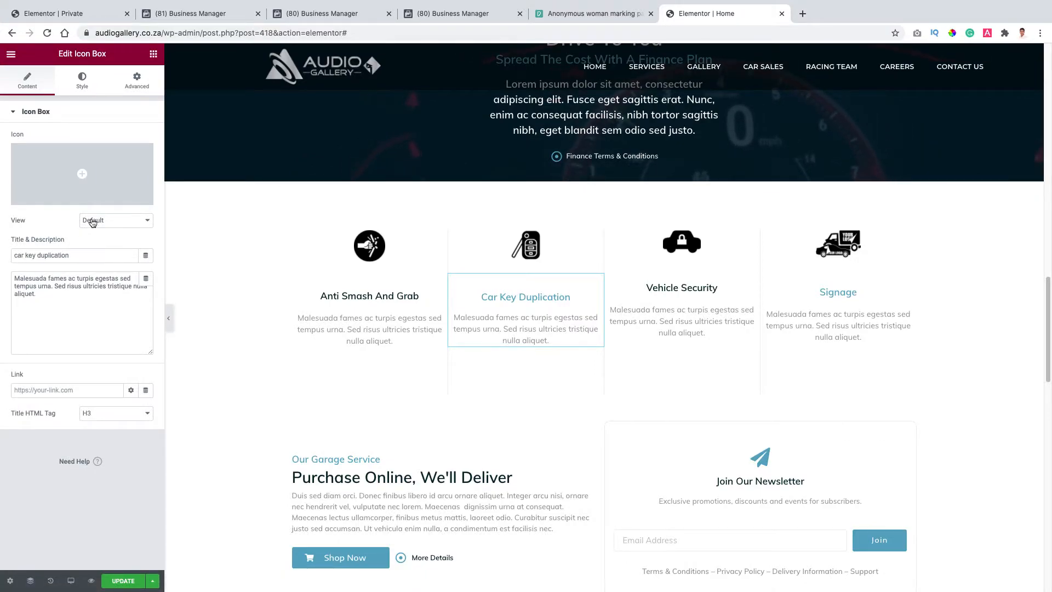
click(82, 81)
click(90, 162)
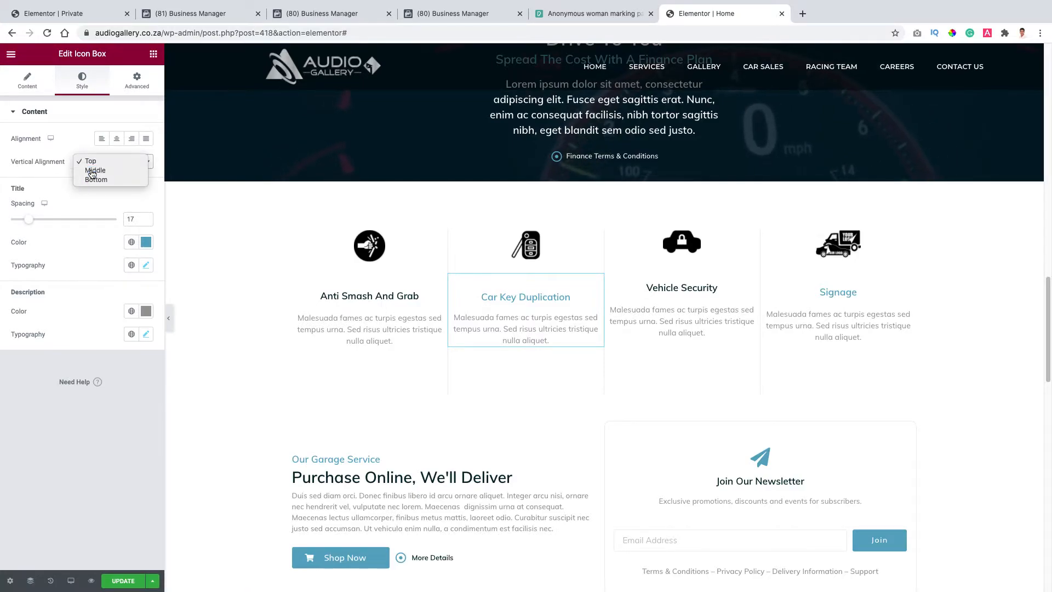
click(94, 170)
click(94, 163)
click(81, 132)
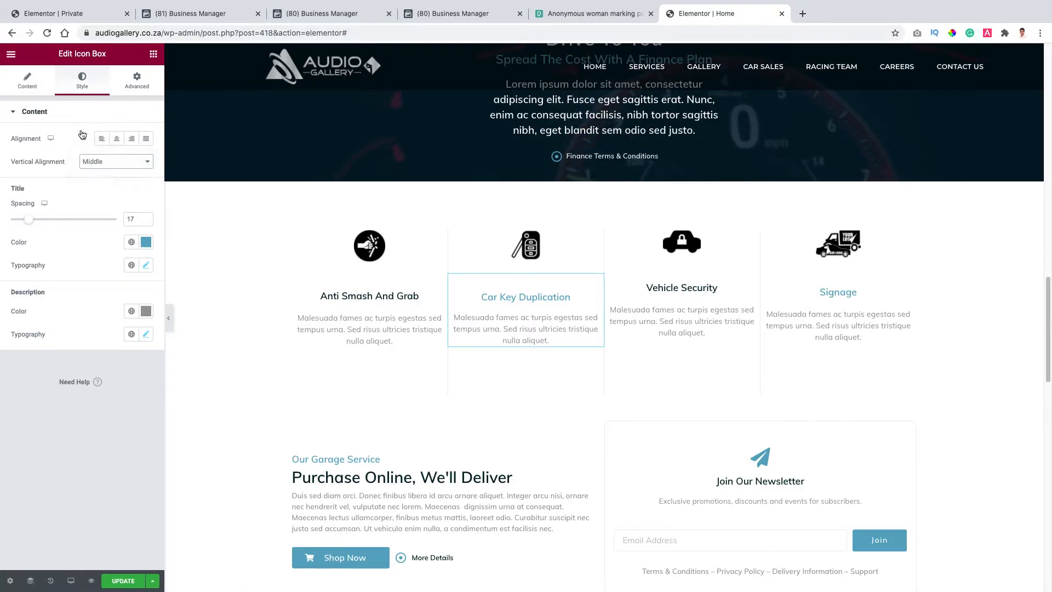
click(28, 221)
drag(29, 223, 34, 223)
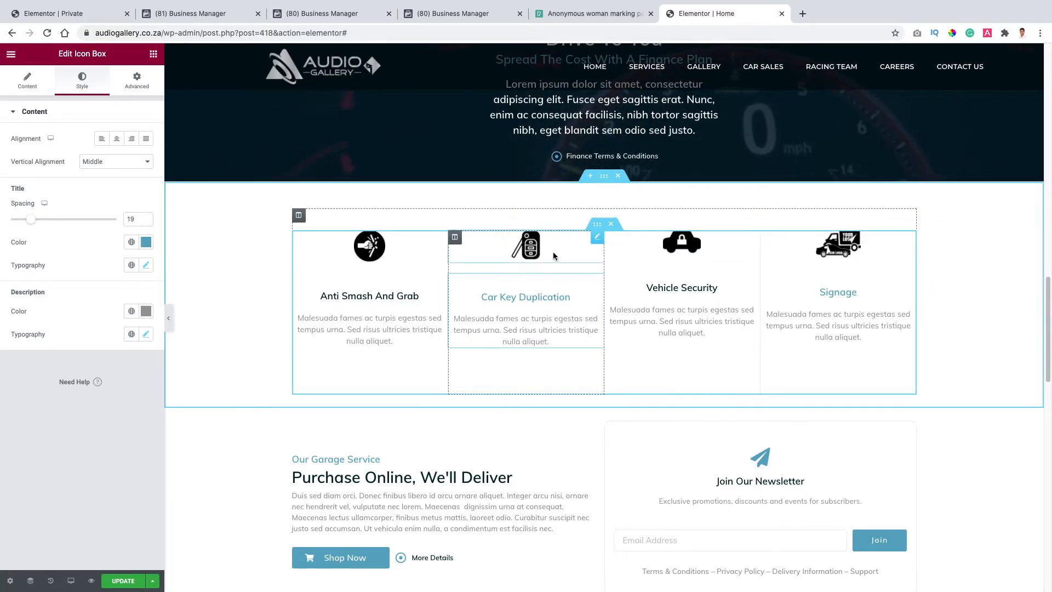
Step: Reduce the maximum width of the Car Key Duplication and Anti Smash And Grab icon images to 16%
click(499, 257)
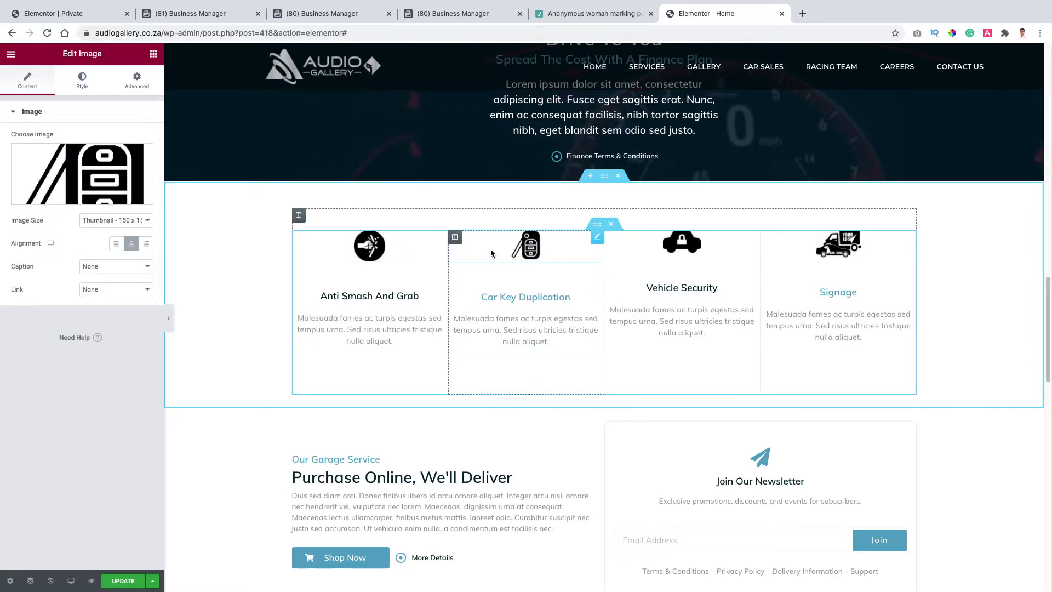
click(82, 81)
drag(33, 189, 27, 189)
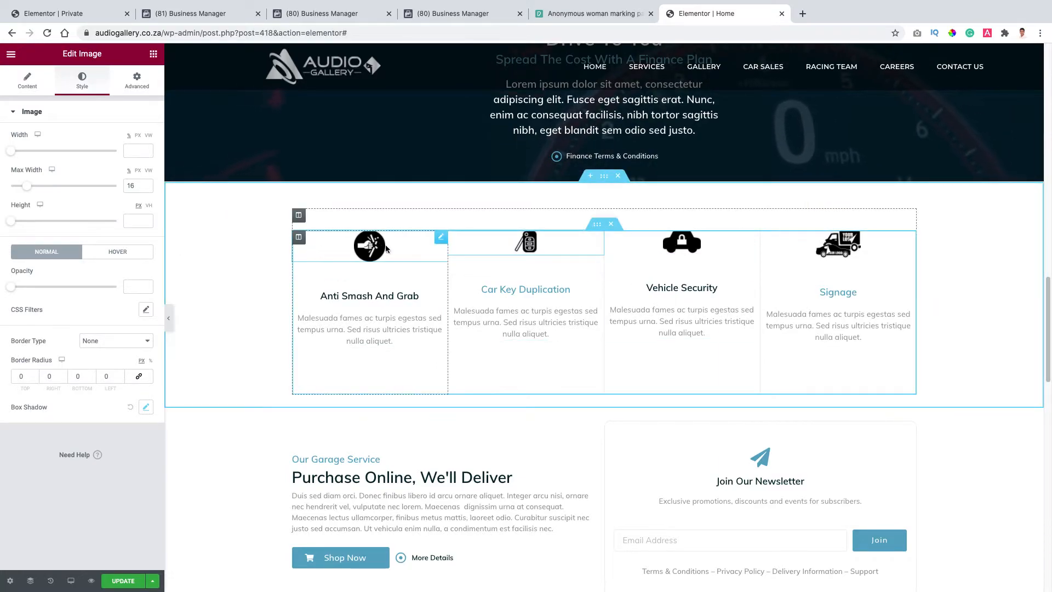
click(316, 250)
click(83, 79)
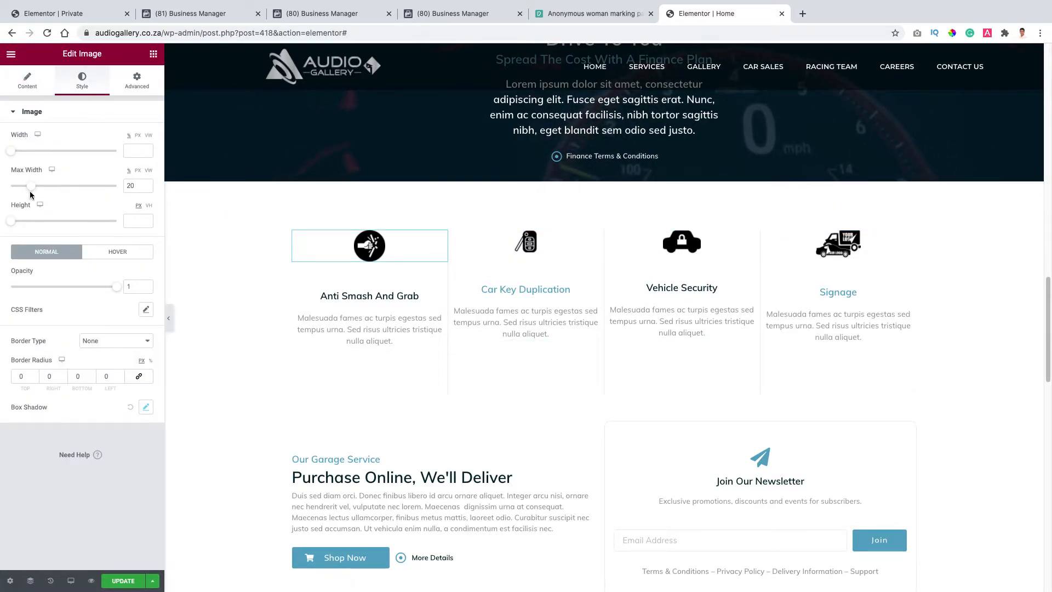
drag(30, 192, 27, 192)
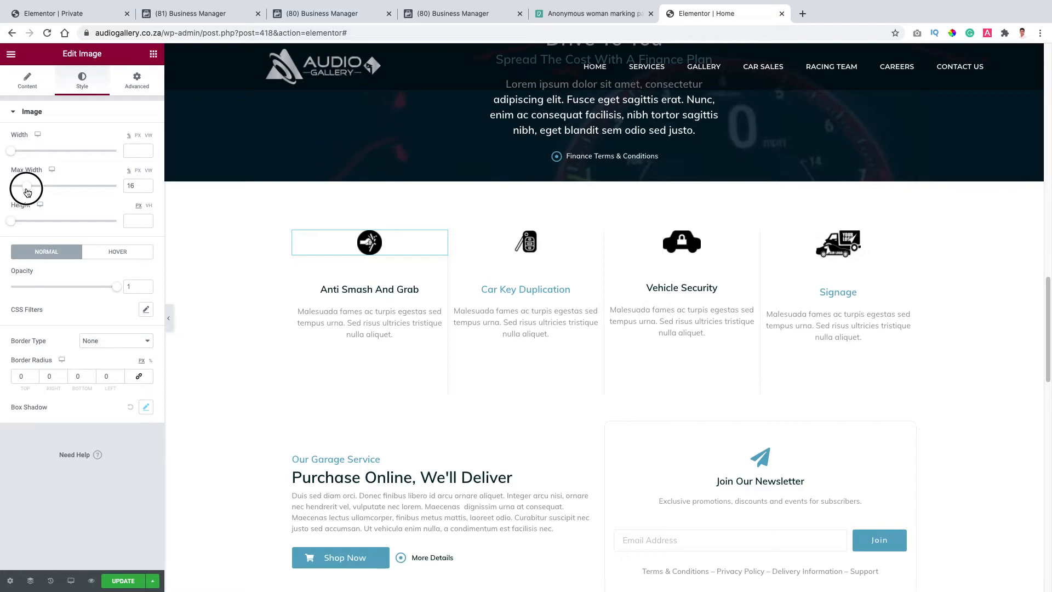
Step: Reduce the Vehicle Security icon image's maximum width to 20%
click(682, 241)
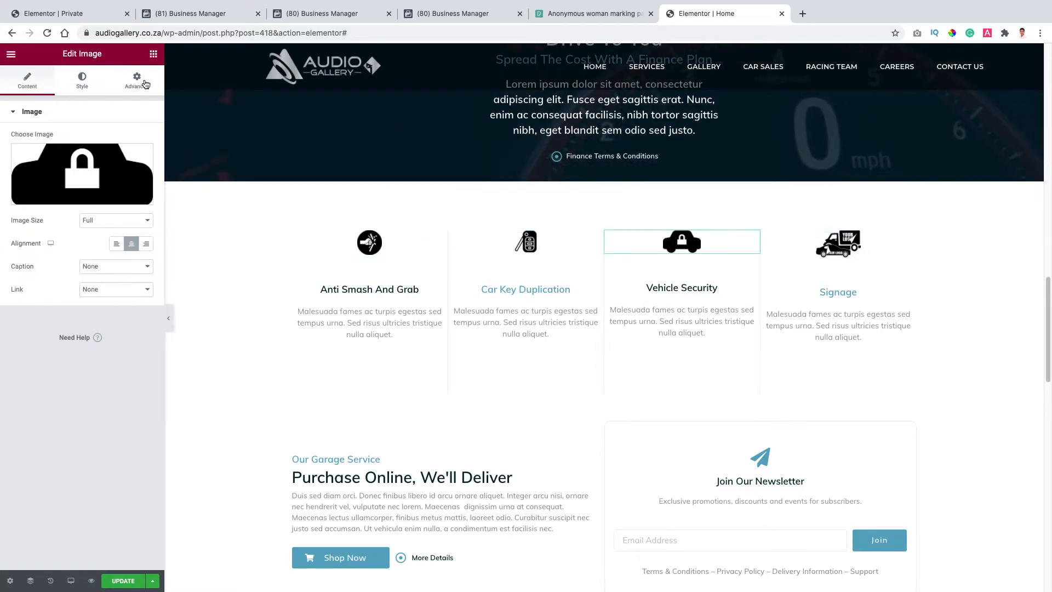
click(83, 80)
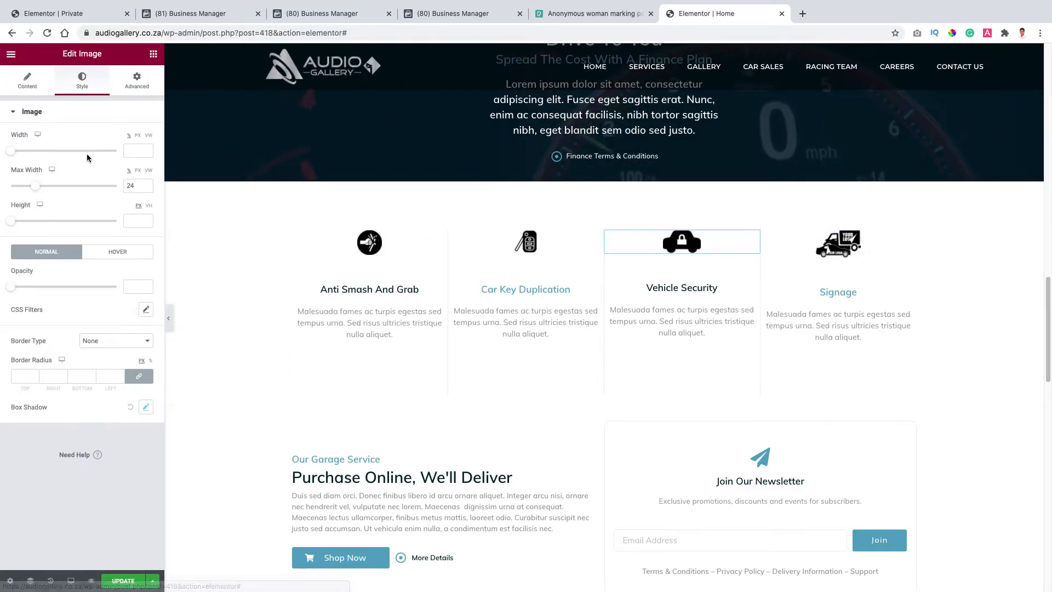
drag(37, 190, 34, 191)
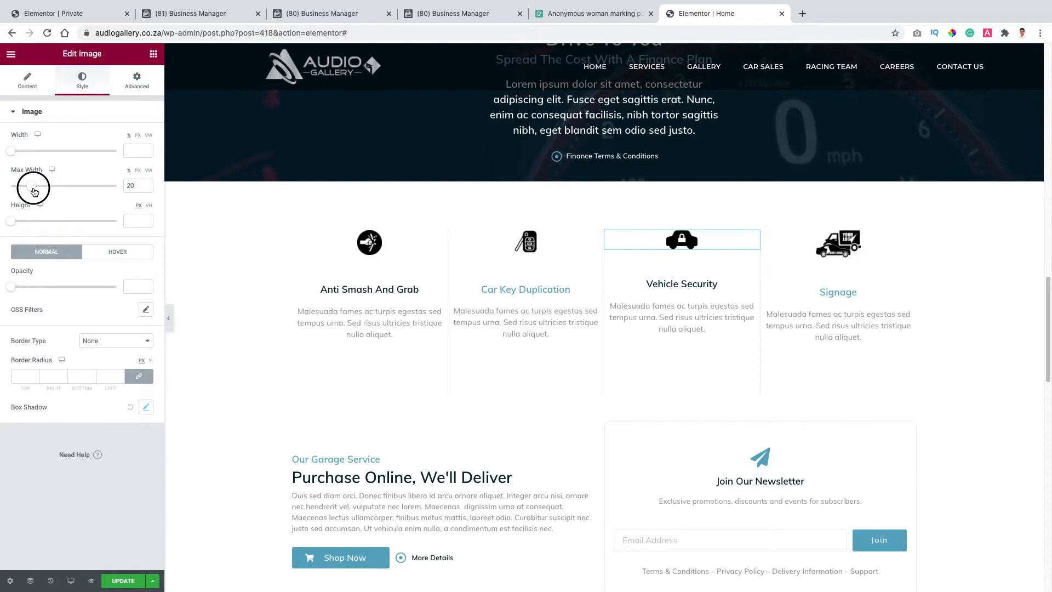
Step: Set the maximum width to 18% for the Car Key Duplication image and 21% for the Vehicle Security image
click(542, 244)
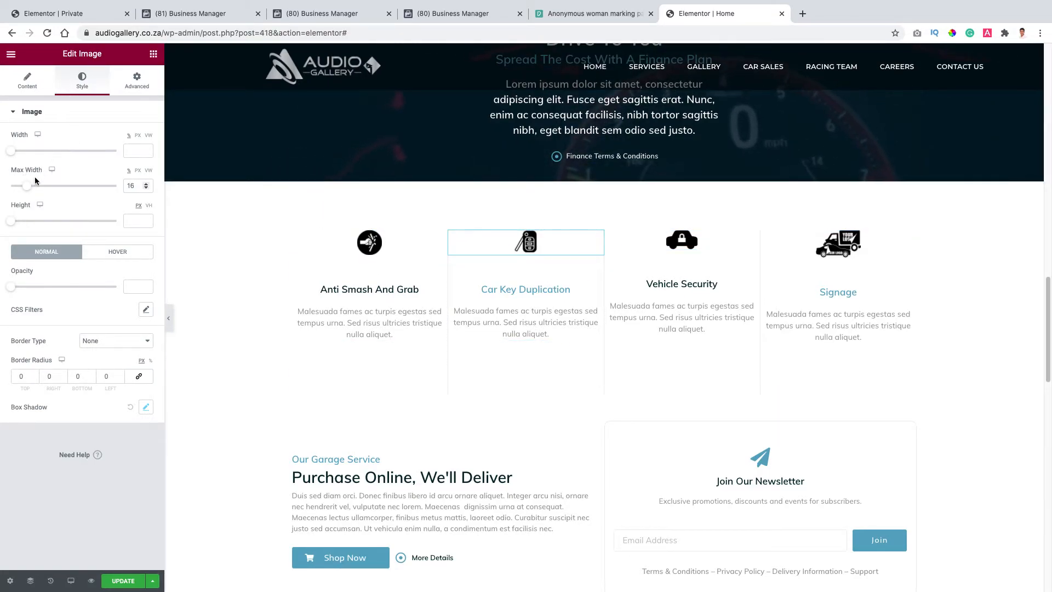
drag(32, 189, 33, 190)
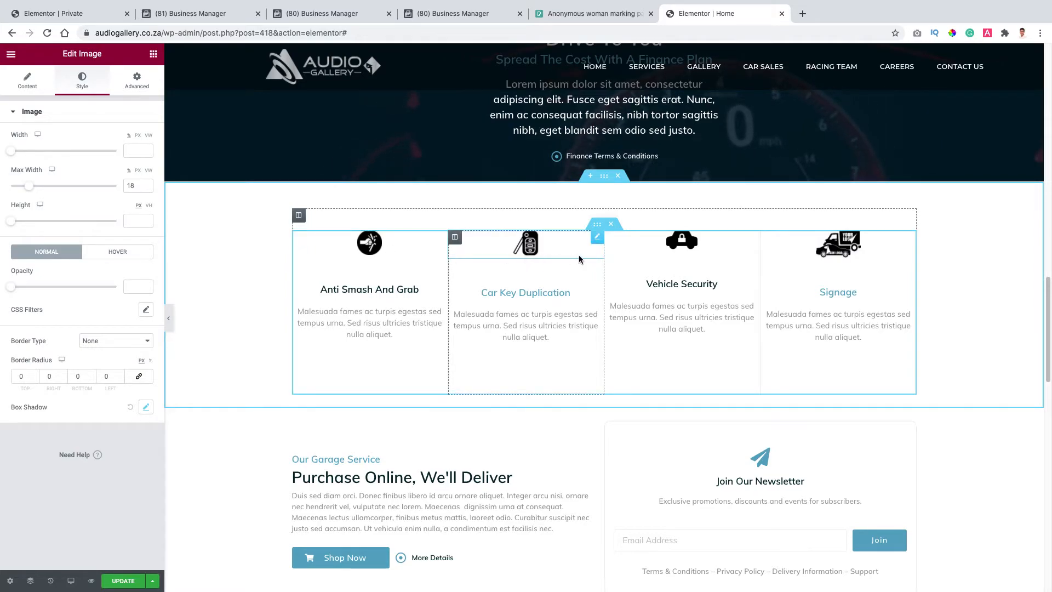
click(675, 250)
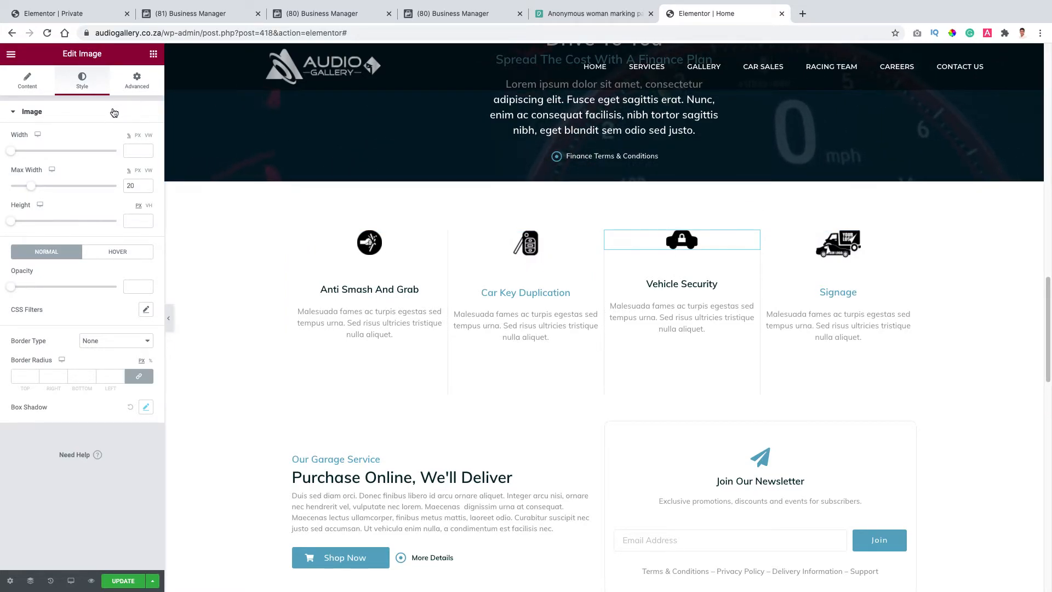
drag(31, 188, 35, 190)
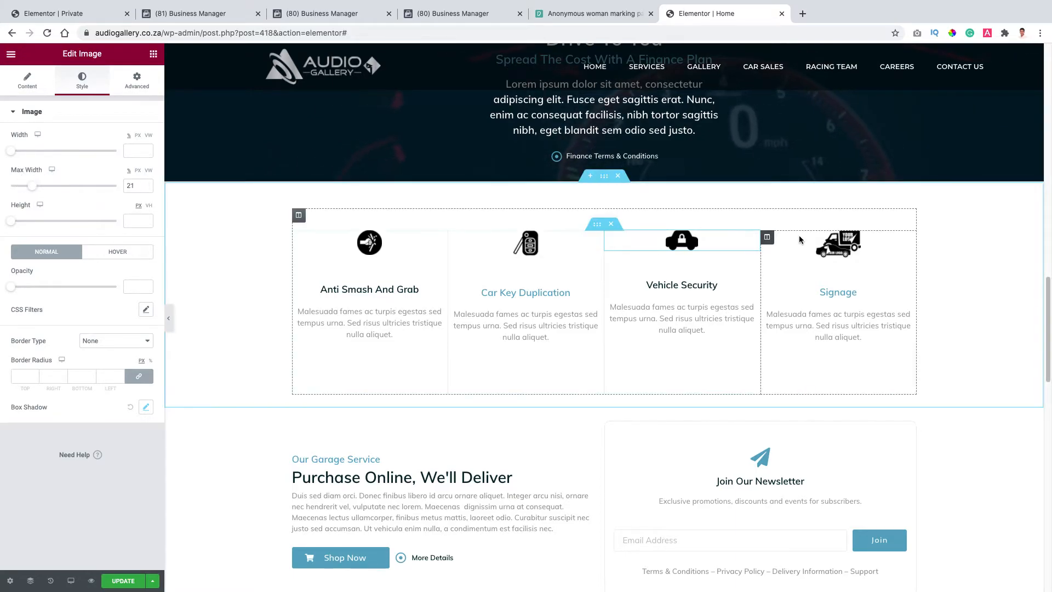
Step: Clear the Signage icon image's width and height and set its maximum width to 25%
click(834, 241)
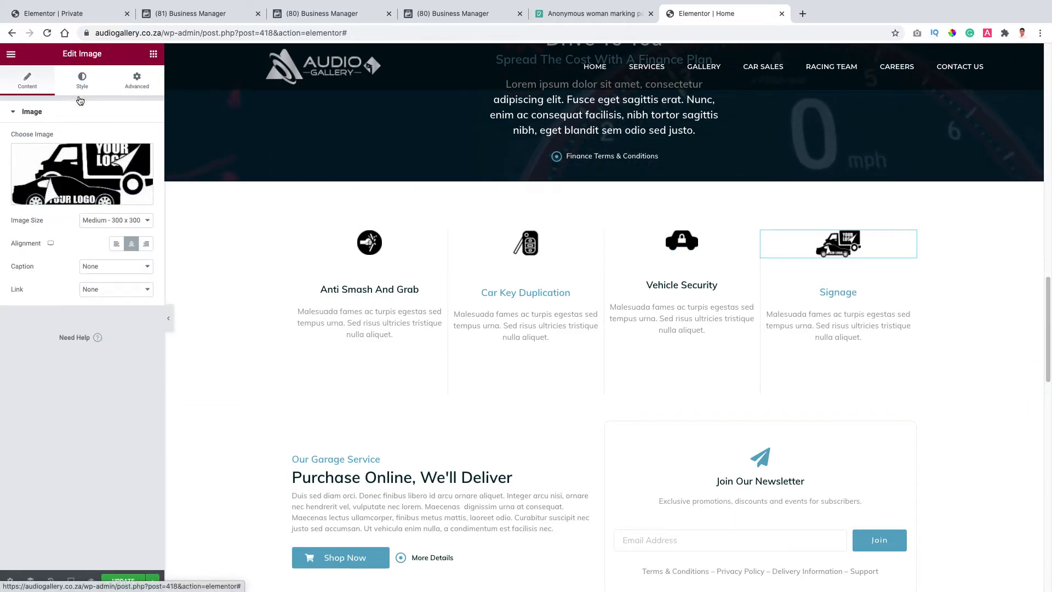
click(82, 80)
drag(45, 190, 38, 154)
drag(137, 150, 90, 155)
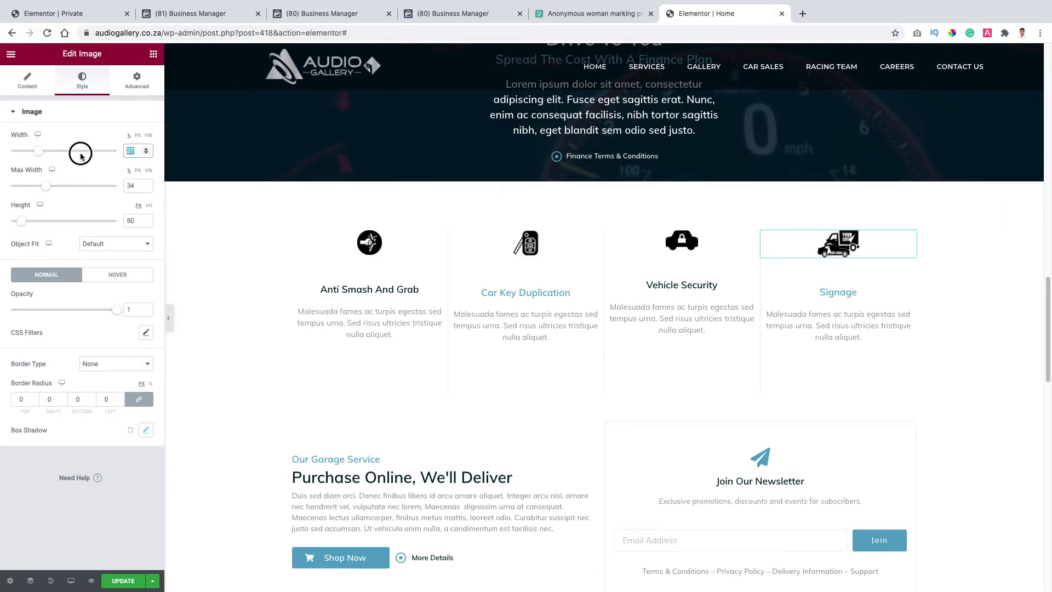
key(BackSpace)
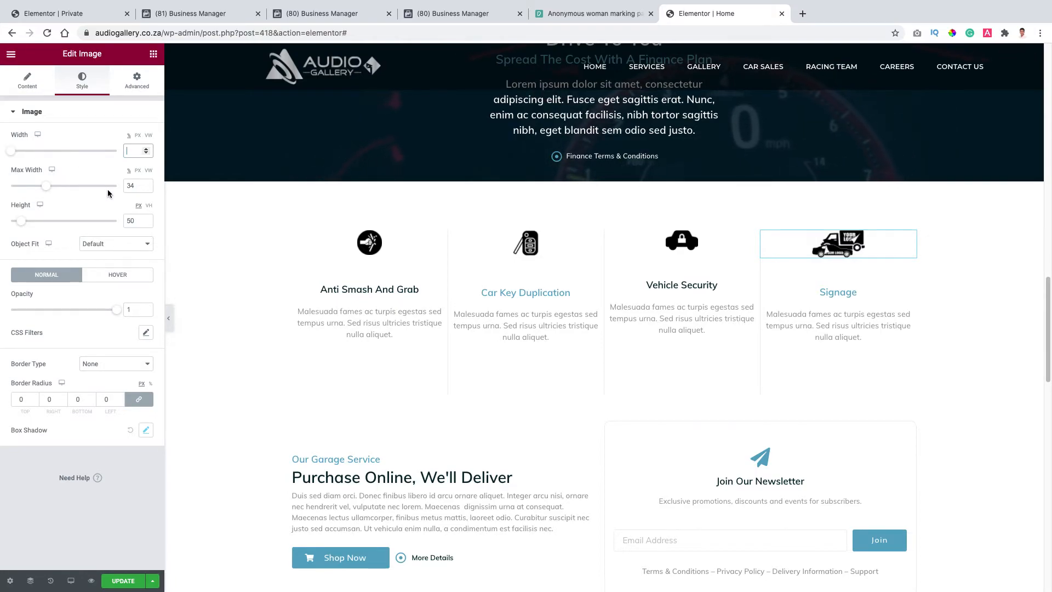
key(BackSpace)
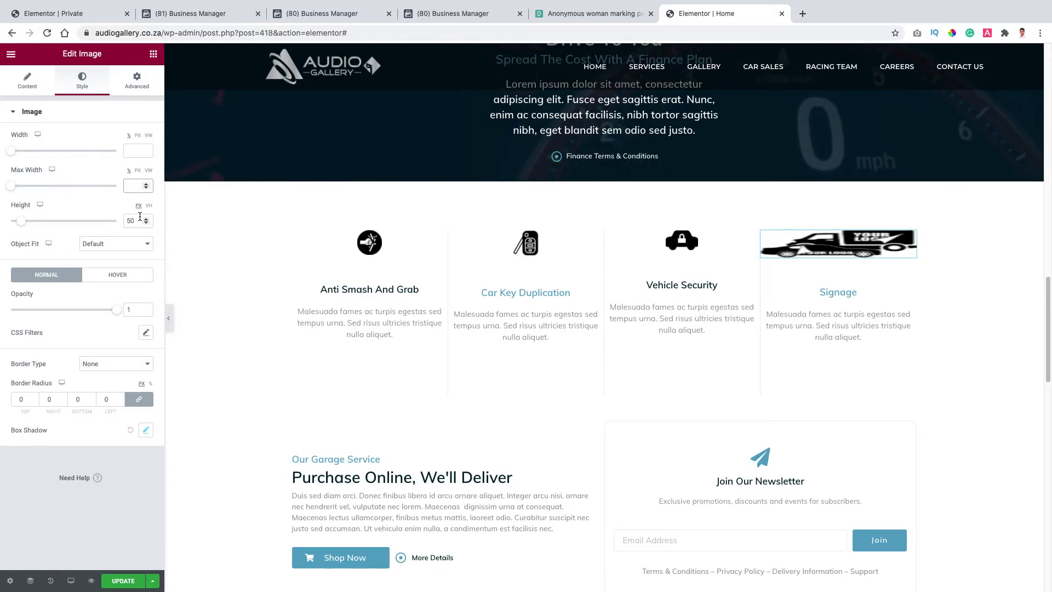
double_click(141, 219)
key(BackSpace)
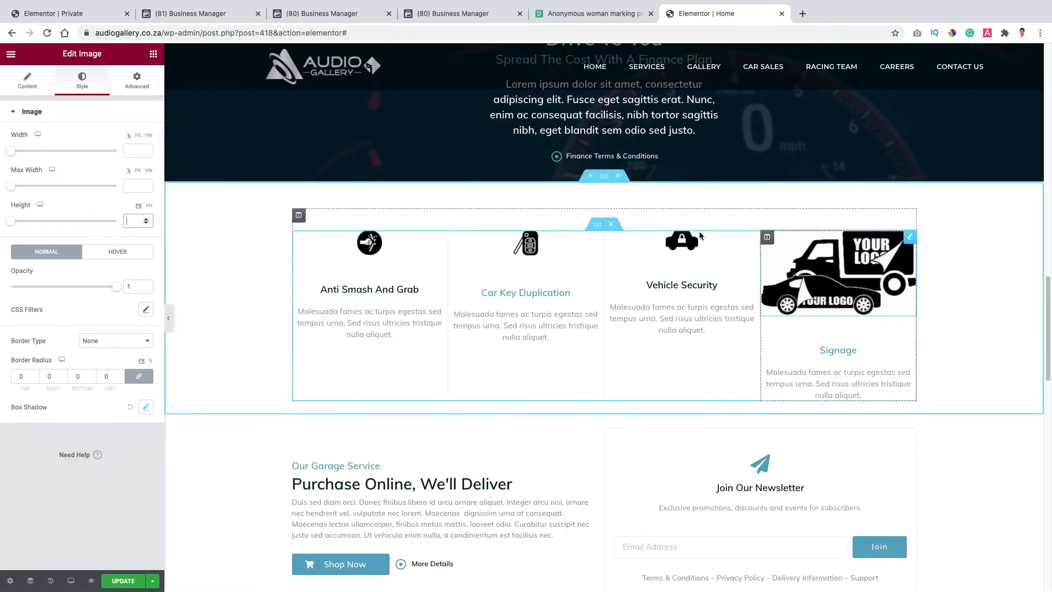
drag(17, 191, 38, 192)
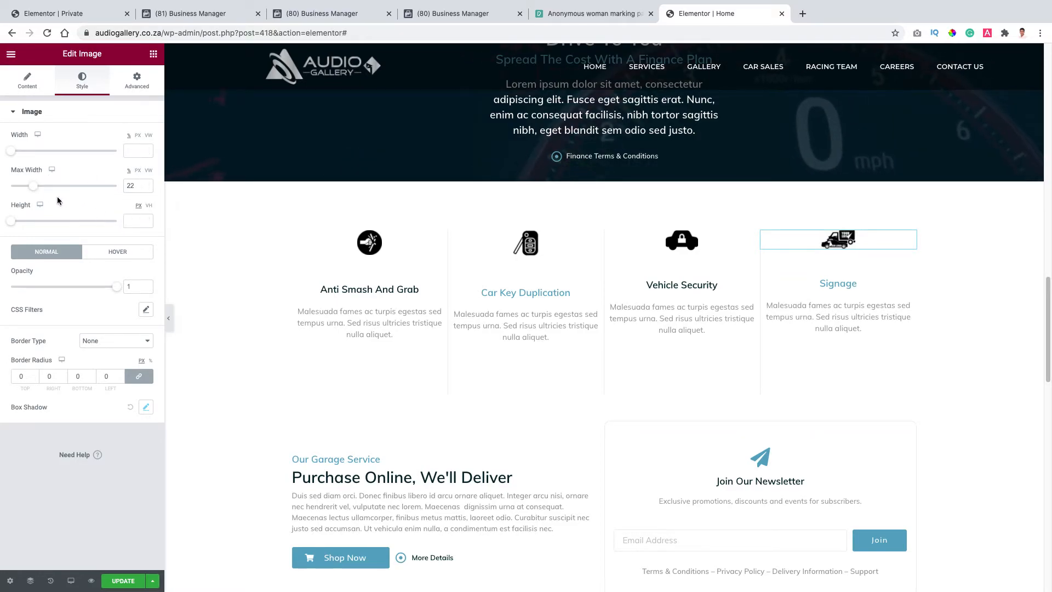
drag(37, 191, 39, 192)
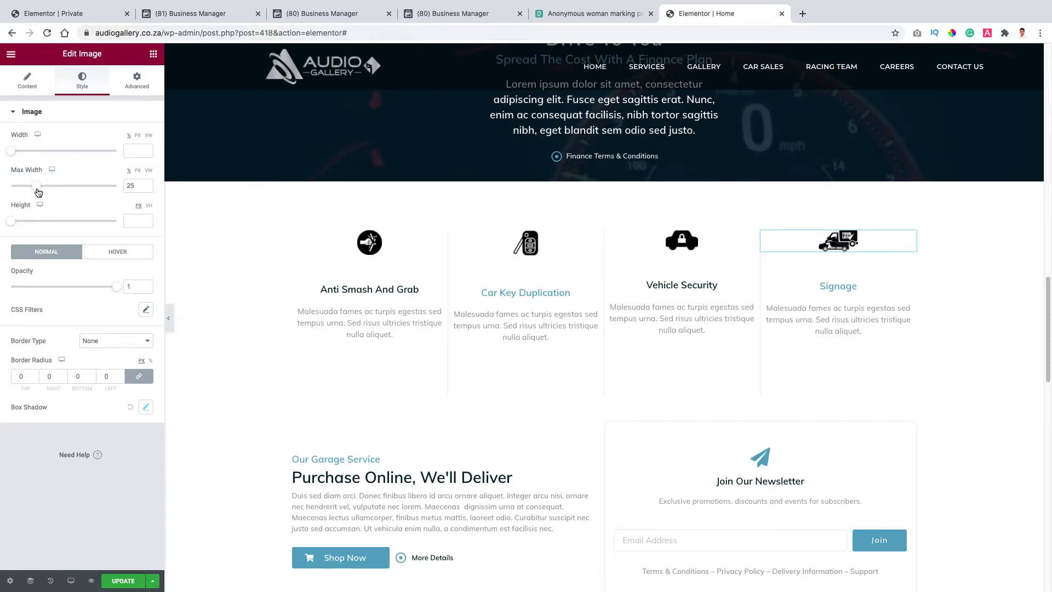
Step: Set the Vehicle Security icon image's top margin to 5 px
click(687, 242)
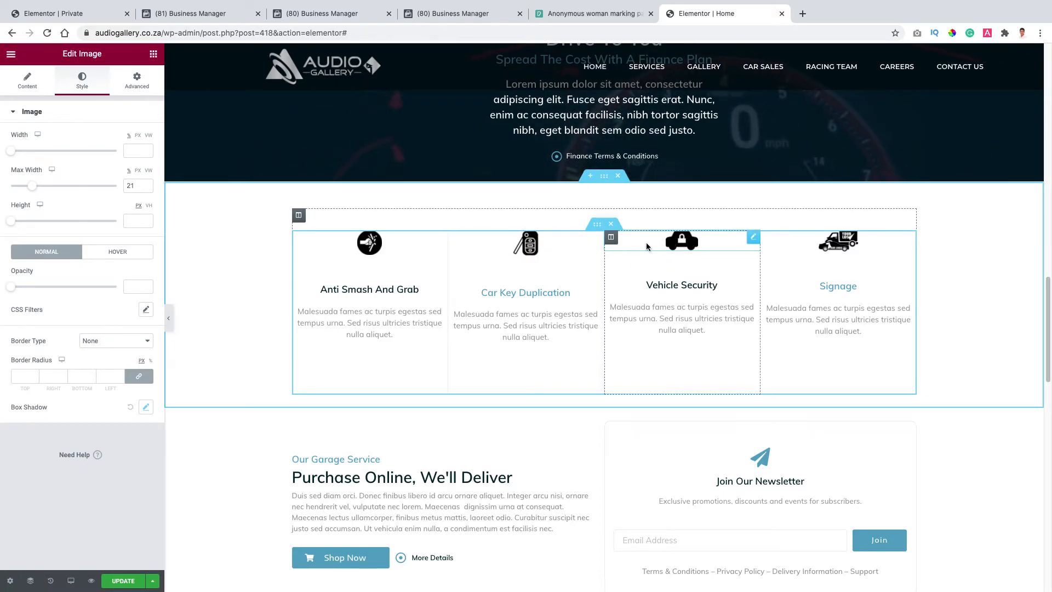
click(134, 82)
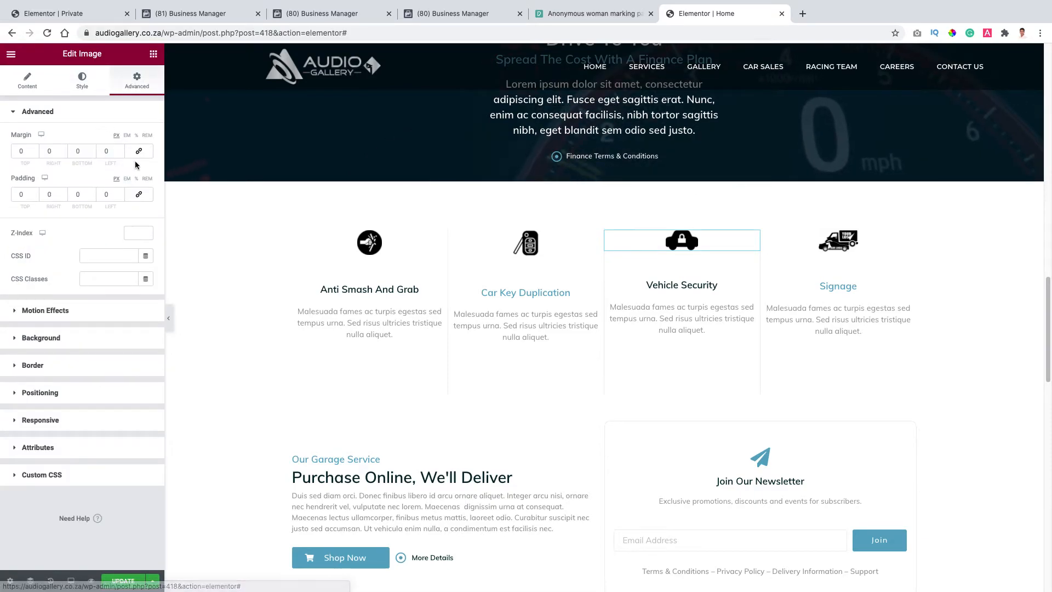
click(18, 152)
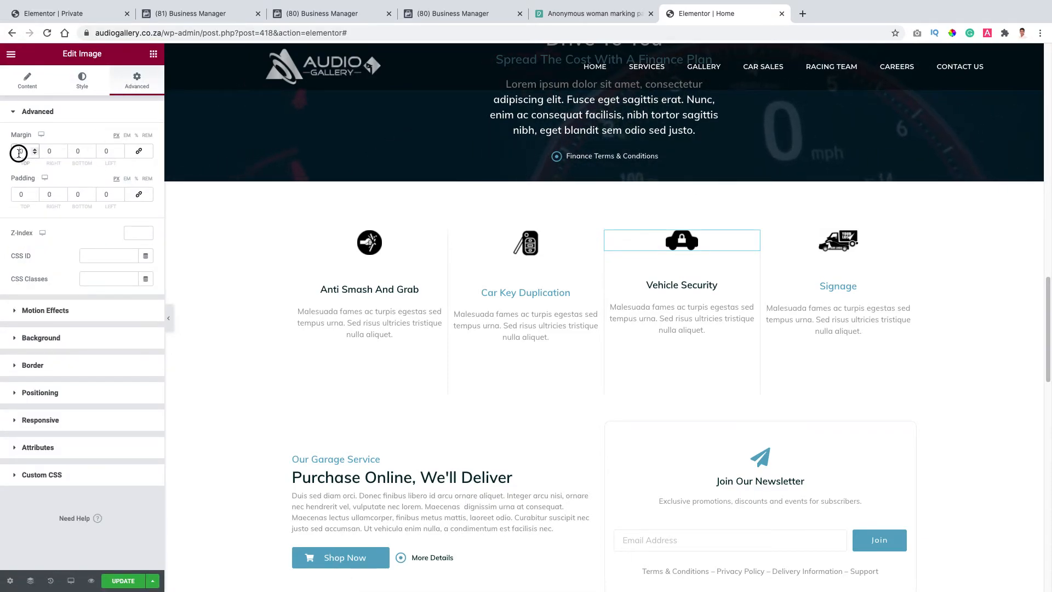
key(Up)
key(Up)
key(Up)
key(Up)
key(Up)
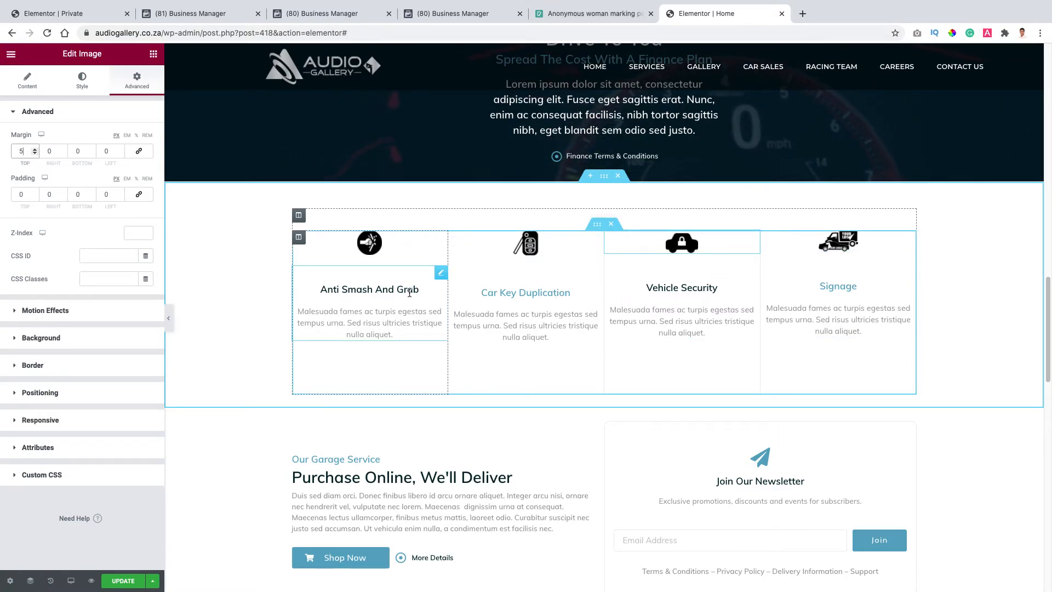
Step: Set the Car Key Duplication icon image's top margin to -5 px
click(534, 255)
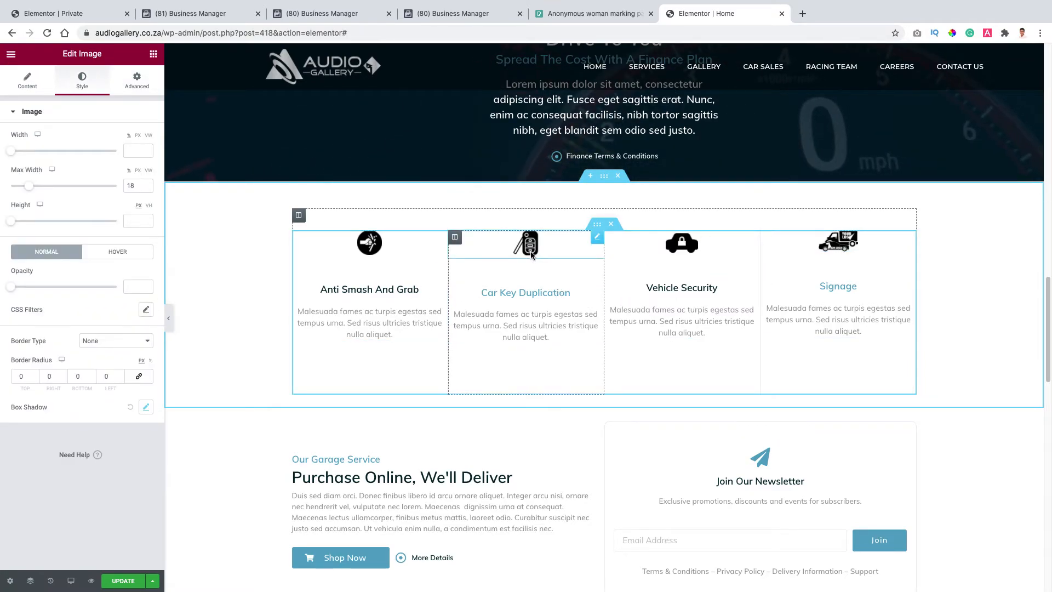
click(124, 91)
key(Down)
key(Down)
key(Down)
key(Down)
key(Down)
key(Down)
key(Down)
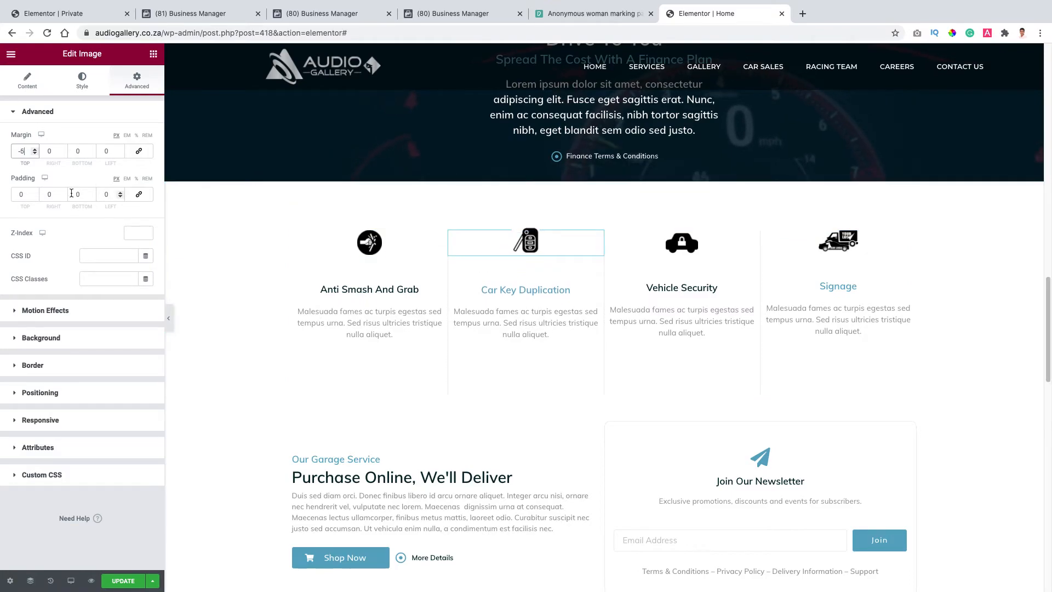
Step: Reset the Car Key Duplication icon image's top margin to 0 px
key(Up)
key(Up)
key(Up)
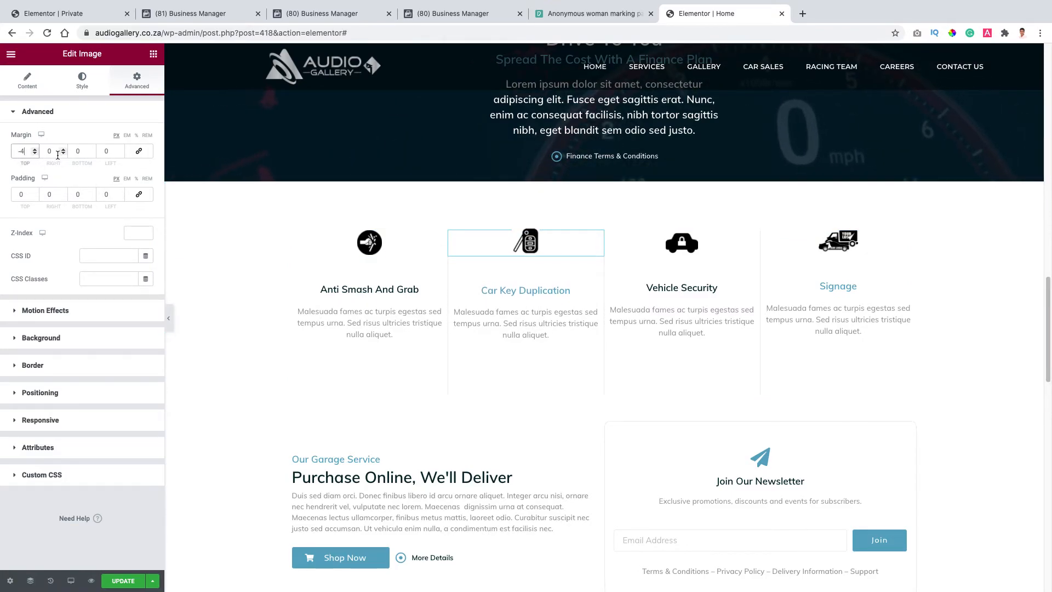
key(Up)
key(Up)
key(Up)
key(Up)
Step: Set the Car Key Duplication icon image's bottom margin to -7 px and update the page
click(79, 150)
key(Down)
key(Down)
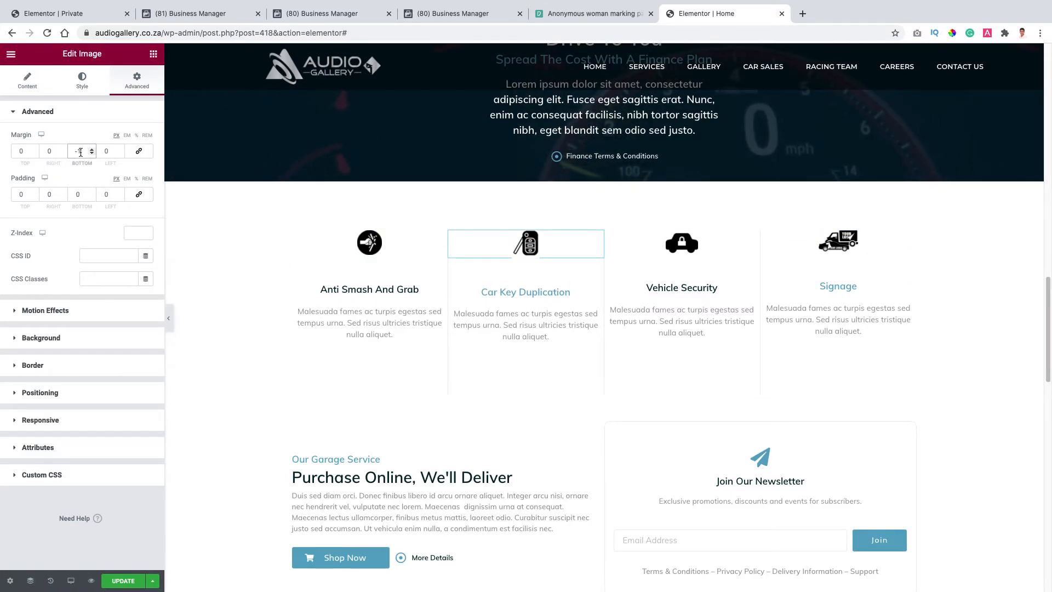
key(Down)
key(Down)
key(Down)
key(Down)
key(Down)
key(Down)
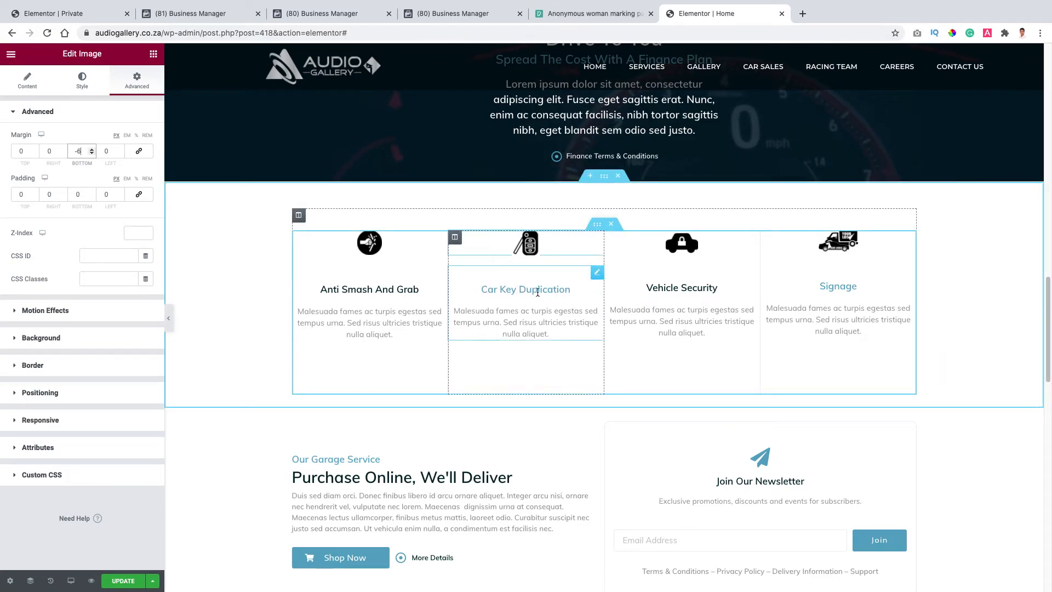
key(Up)
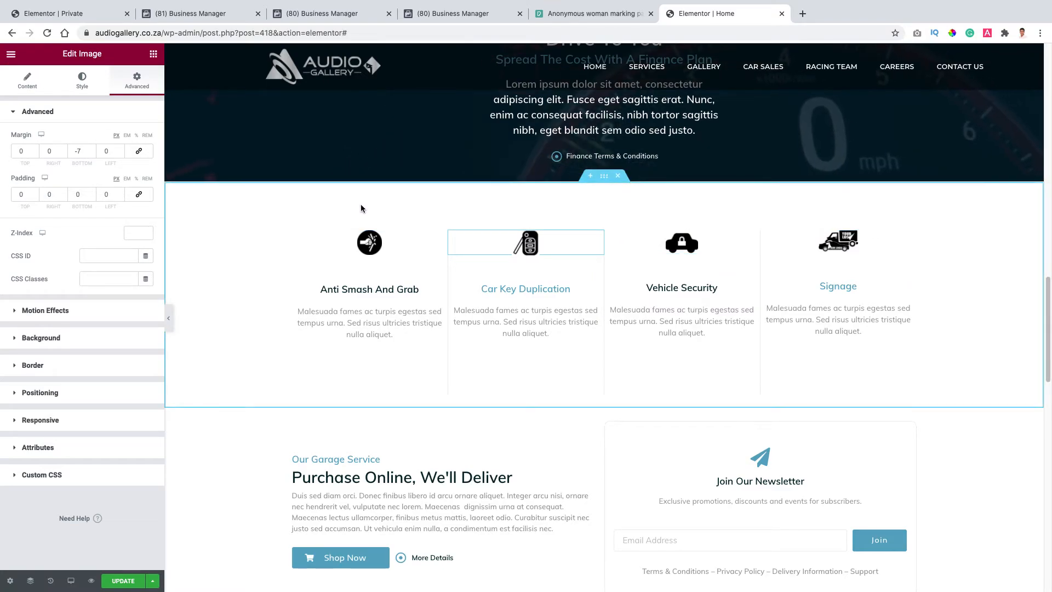
click(117, 585)
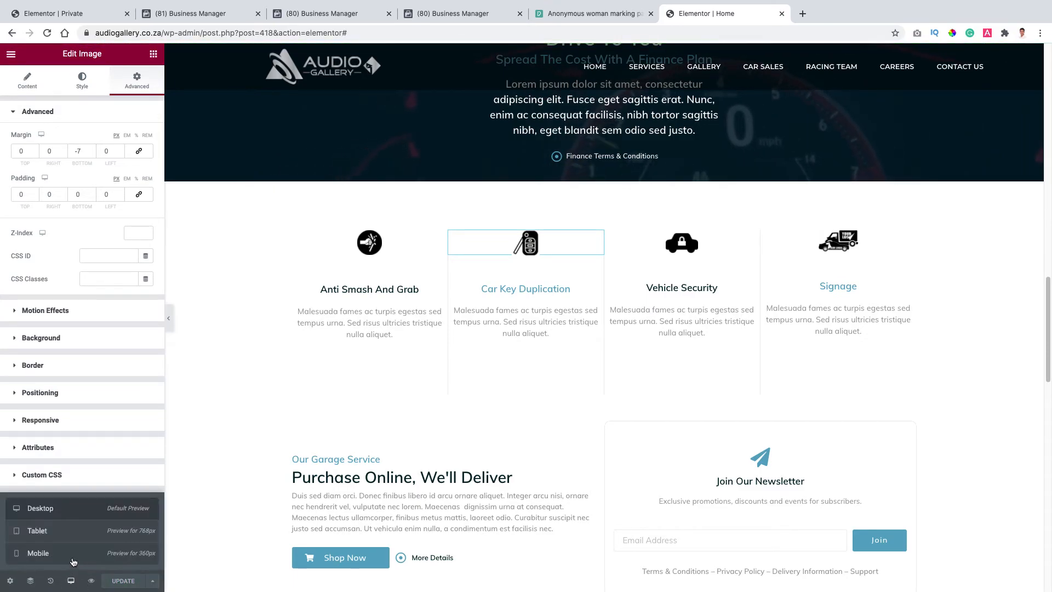
Step: In the mobile preview, clear the width and height of the Anti Smash And Grab and Vehicle Security icon images
click(73, 560)
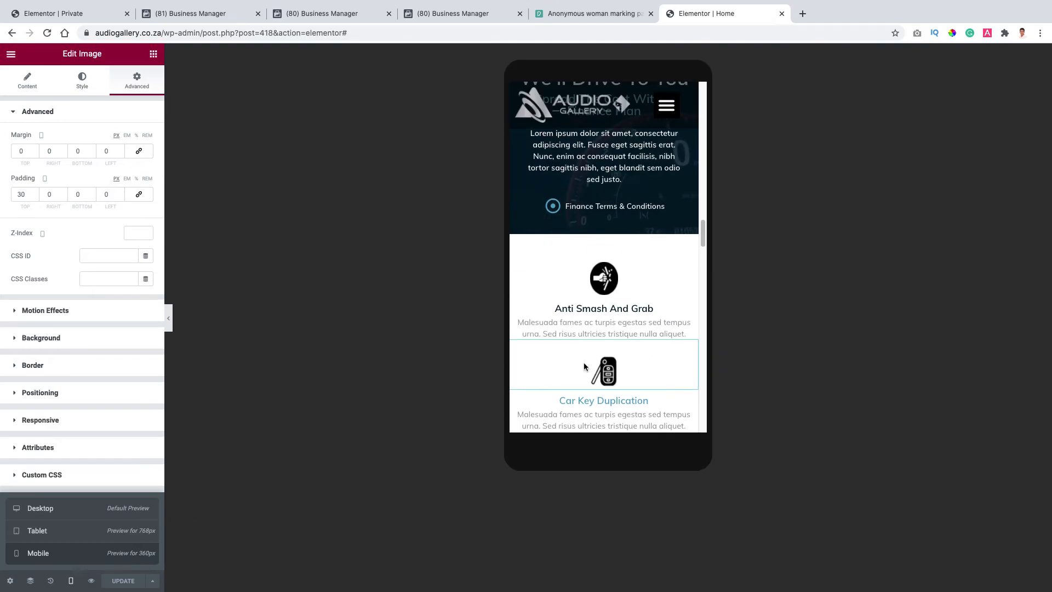
scroll(617, 334, down, 3)
scroll(620, 331, down, 3)
scroll(603, 246, up, 3)
click(599, 181)
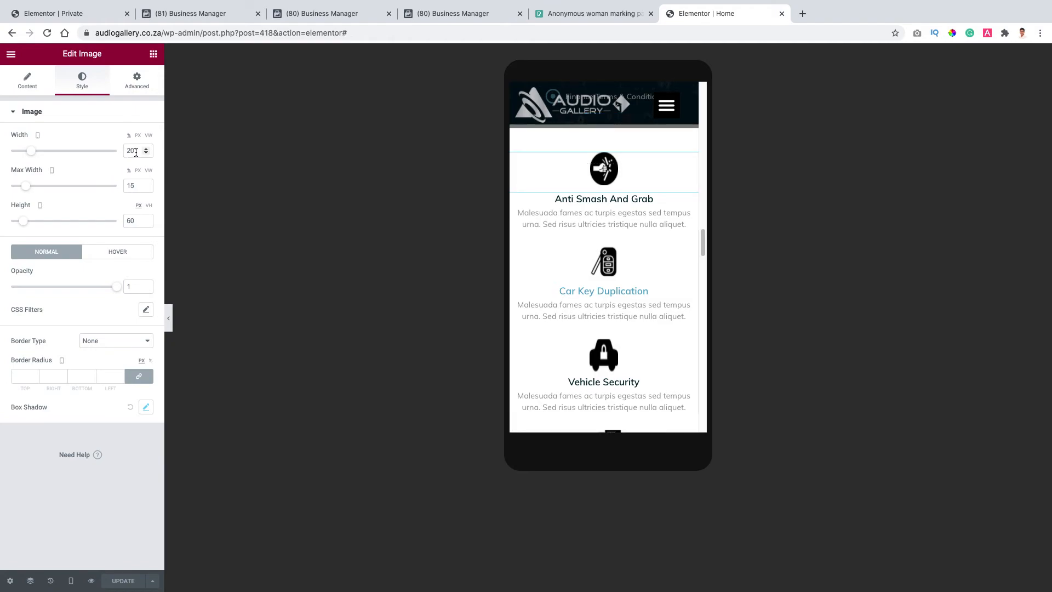
key(BackSpace)
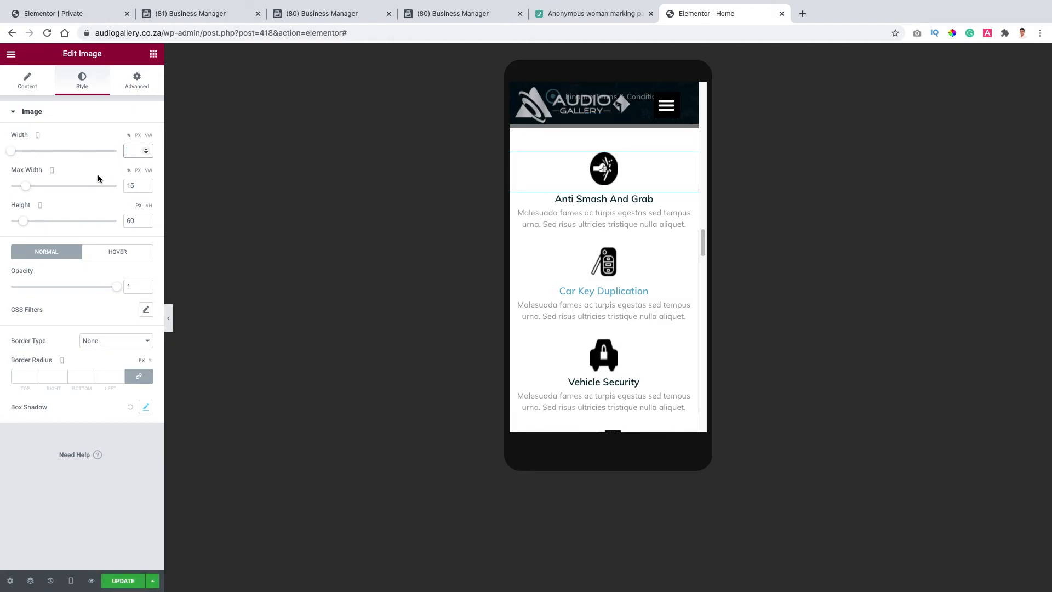
double_click(137, 223)
key(BackSpace)
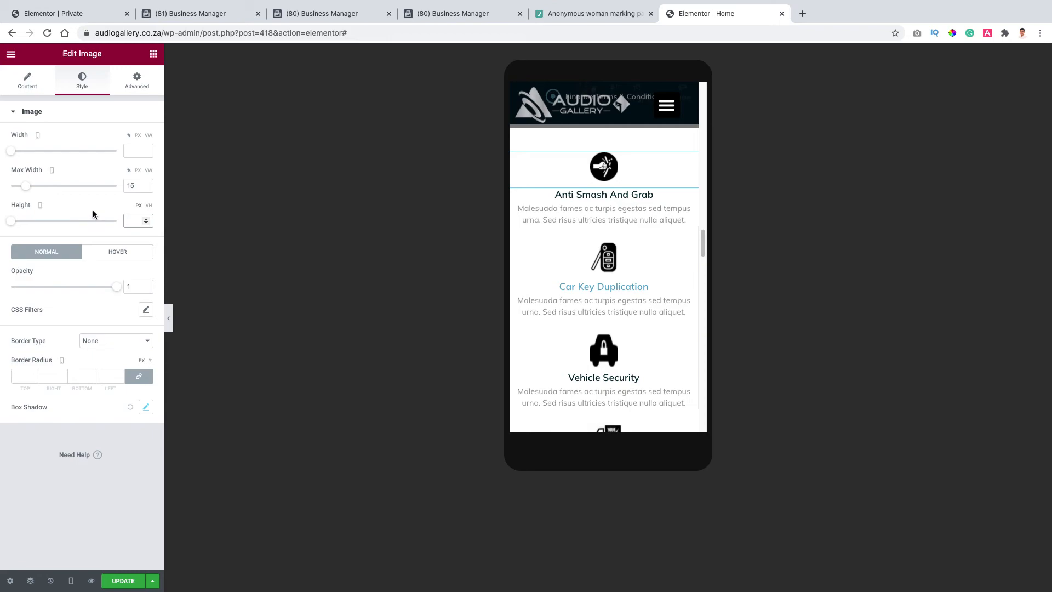
click(137, 81)
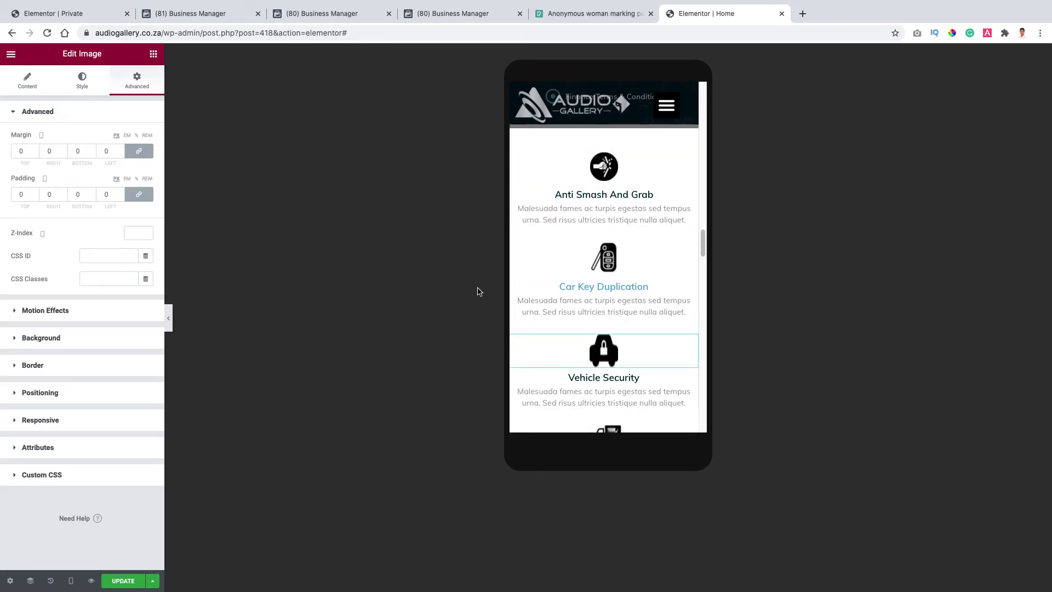
click(76, 88)
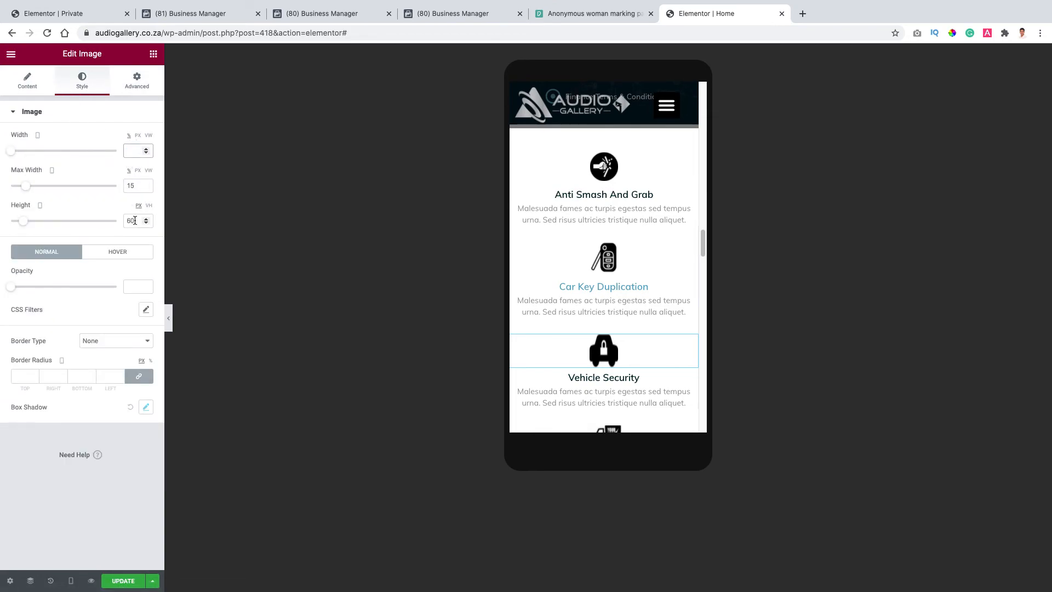
Step: Set the Car Key Duplication icon image's mobile top padding to 0 px
click(518, 219)
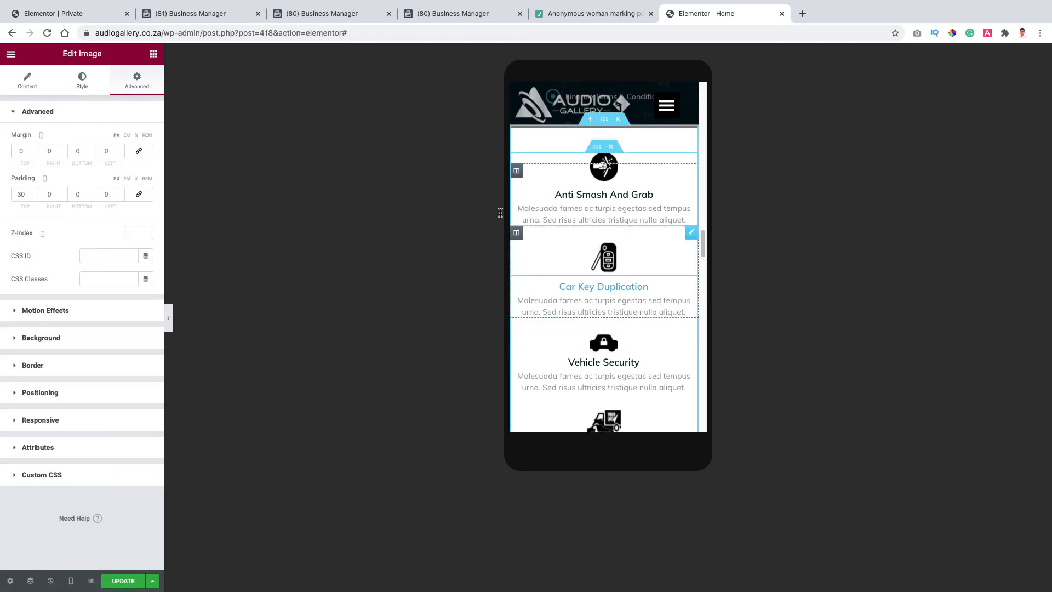
double_click(27, 194)
text(0)
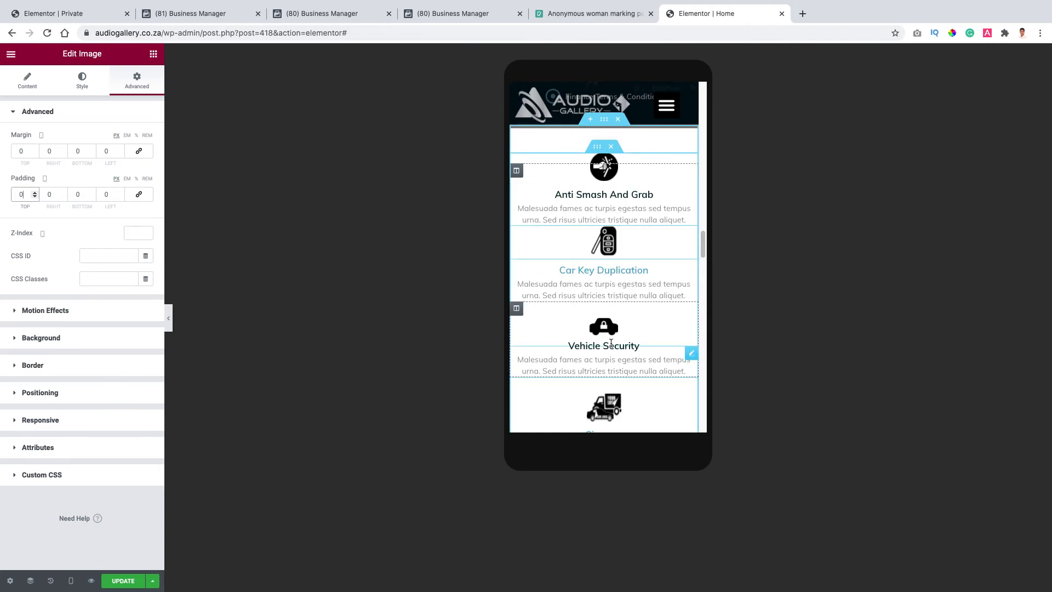
Step: Clear the Signage icon image's width and height for the mobile view
click(612, 411)
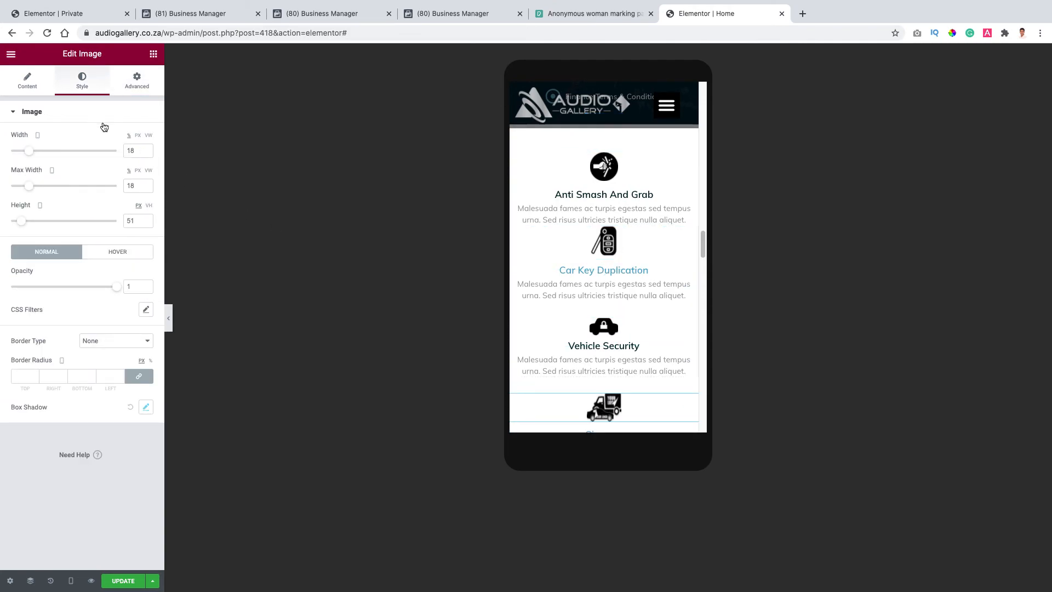
double_click(137, 151)
key(BackSpace)
Step: Unlink the Car Key Duplication icon image's mobile margins and set only its right margin to 15 px
click(575, 224)
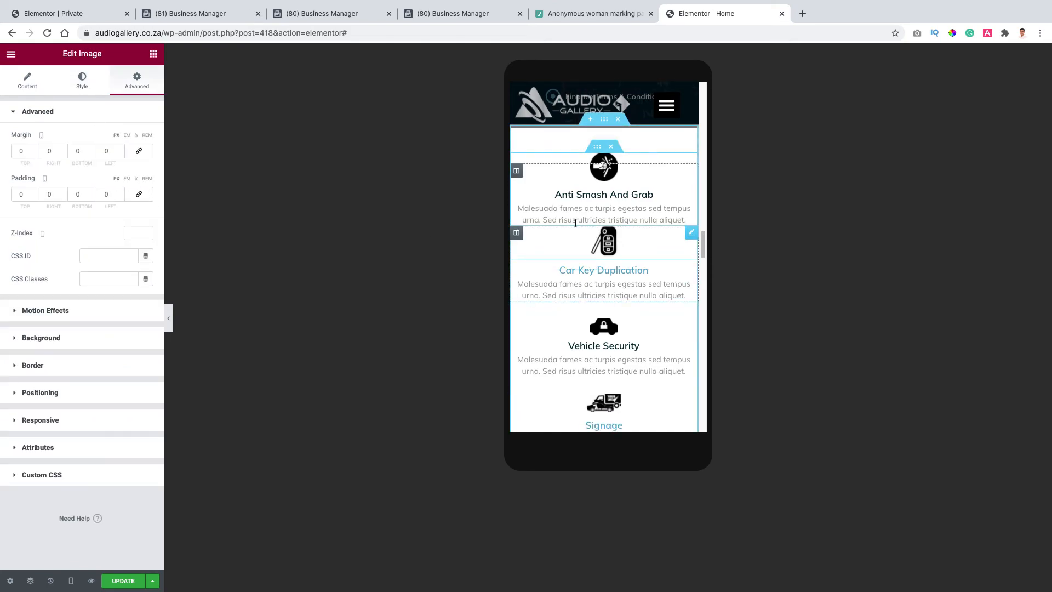
click(139, 151)
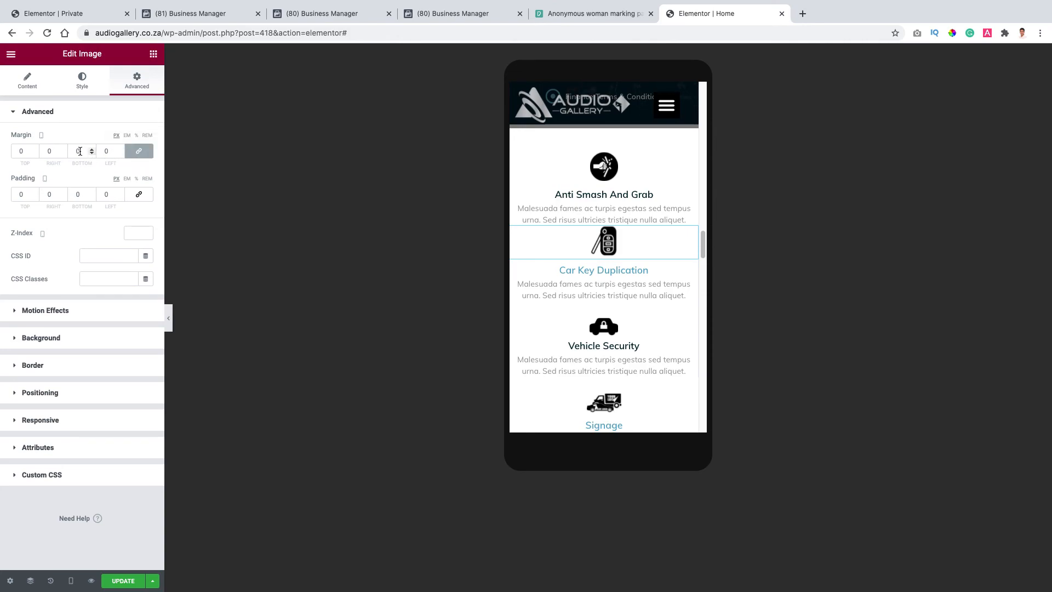
text(2)
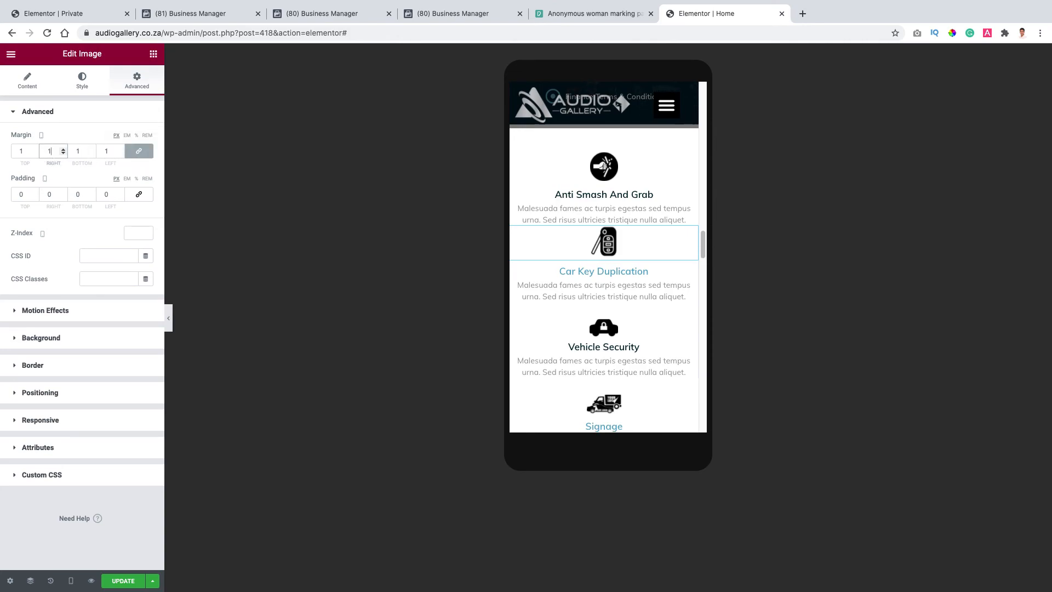
key(BackSpace)
click(138, 151)
double_click(53, 151)
text(1)
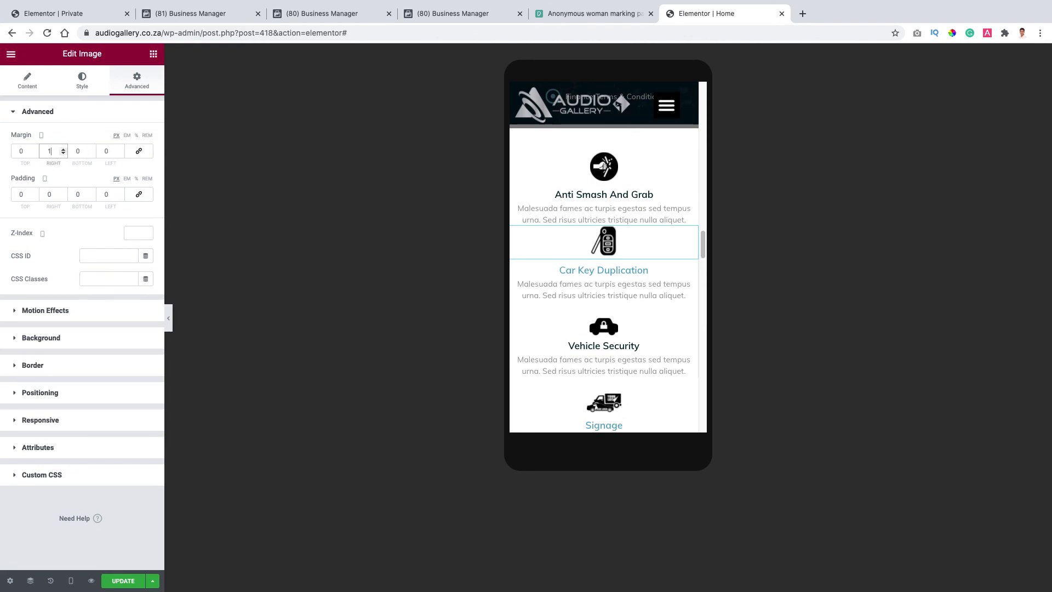
key(Up)
key(Up)
key(Up)
key(Up)
key(Up)
key(Up)
key(Up)
key(Up)
key(Up)
key(Up)
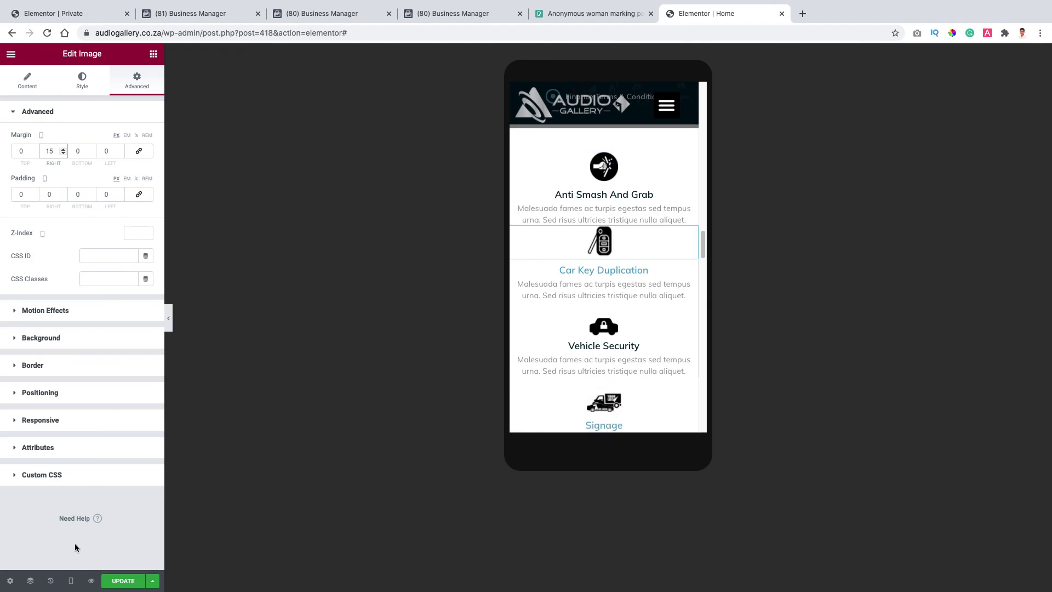
Step: Return to the desktop preview and review the home page from the hero section down to the FAQ and footer
click(71, 580)
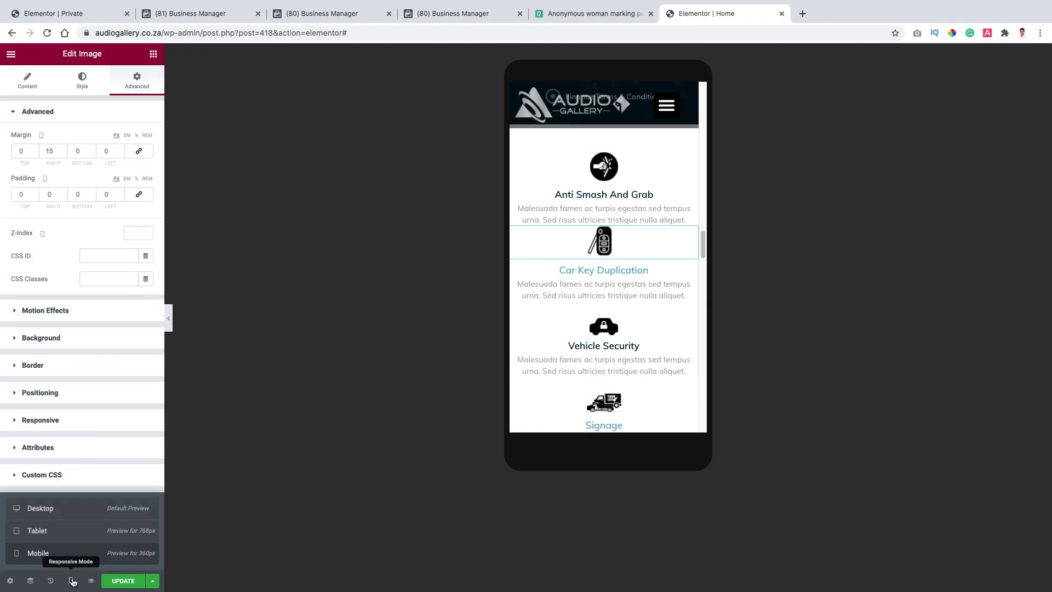
click(73, 521)
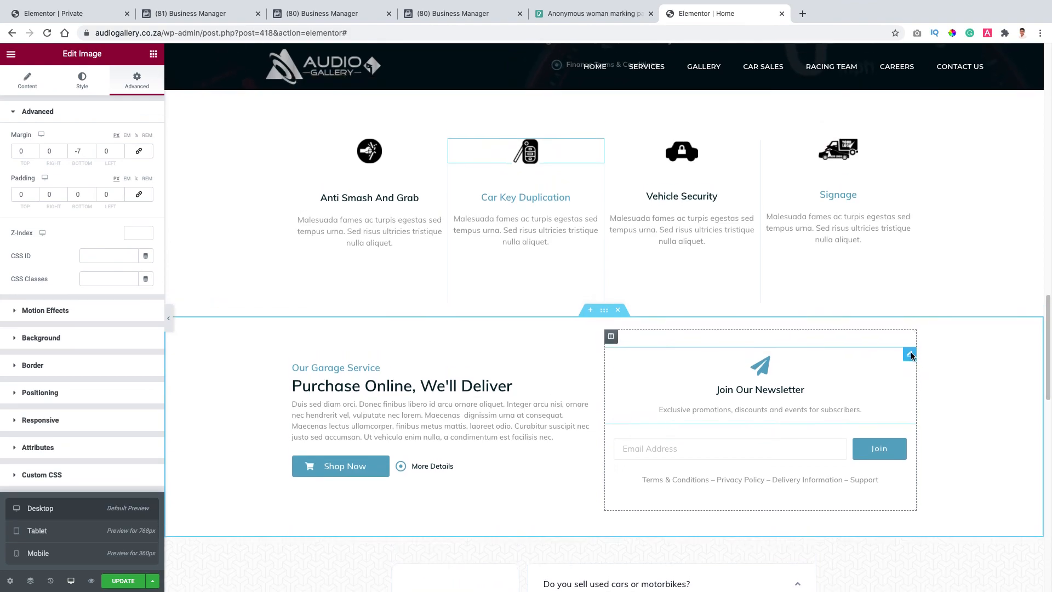
scroll(913, 357, up, 7)
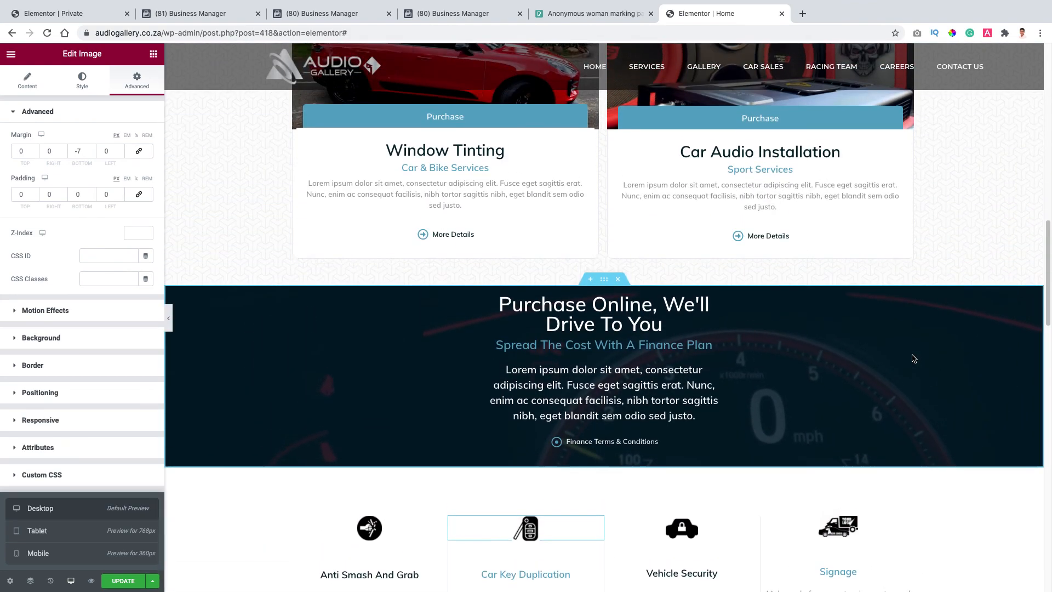
scroll(912, 357, up, 5)
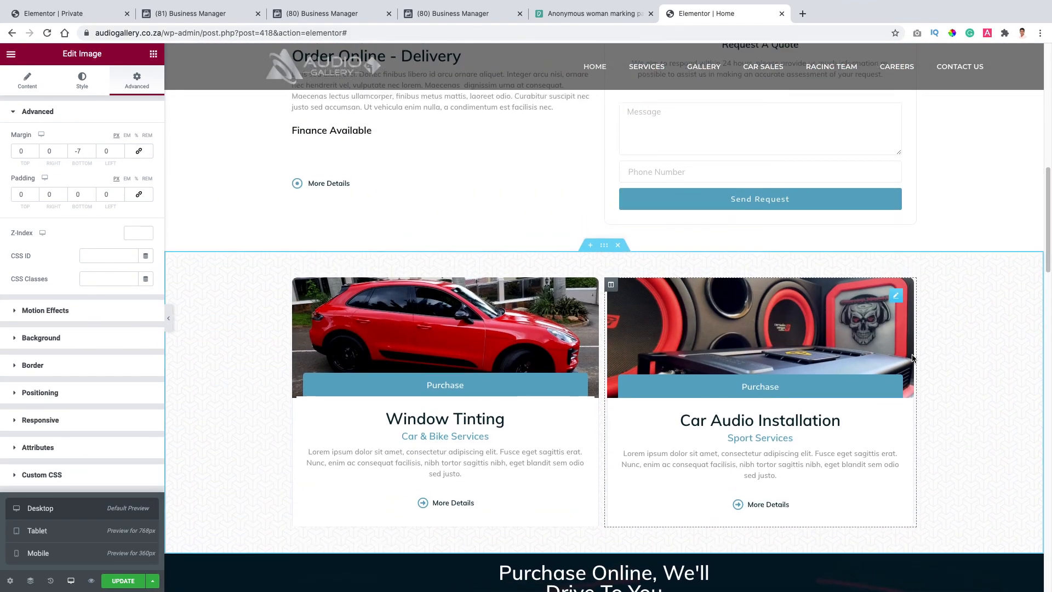
scroll(912, 357, up, 6)
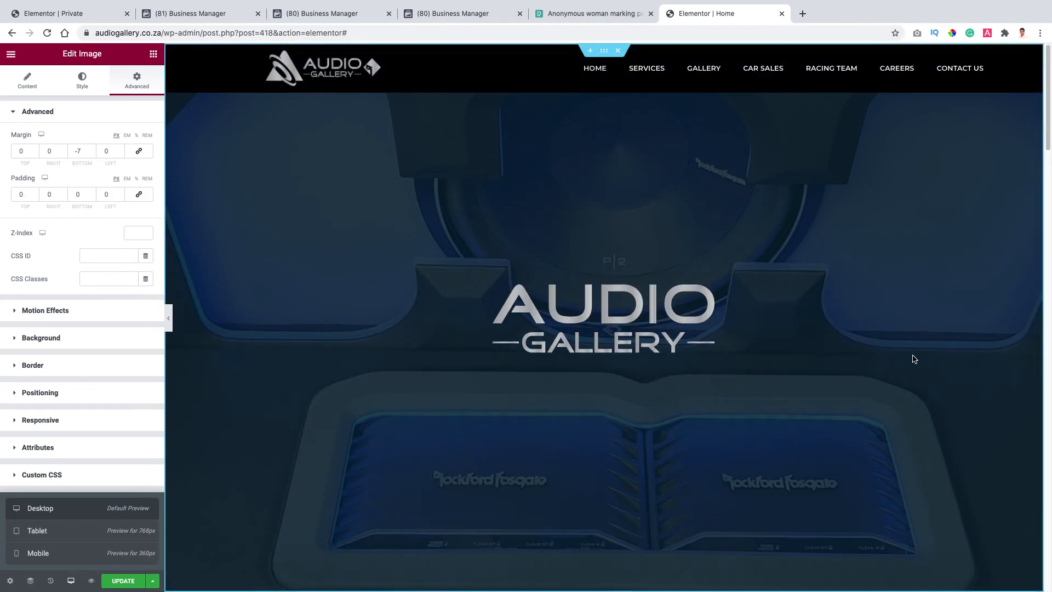
scroll(574, 335, down, 10)
scroll(574, 335, down, 15)
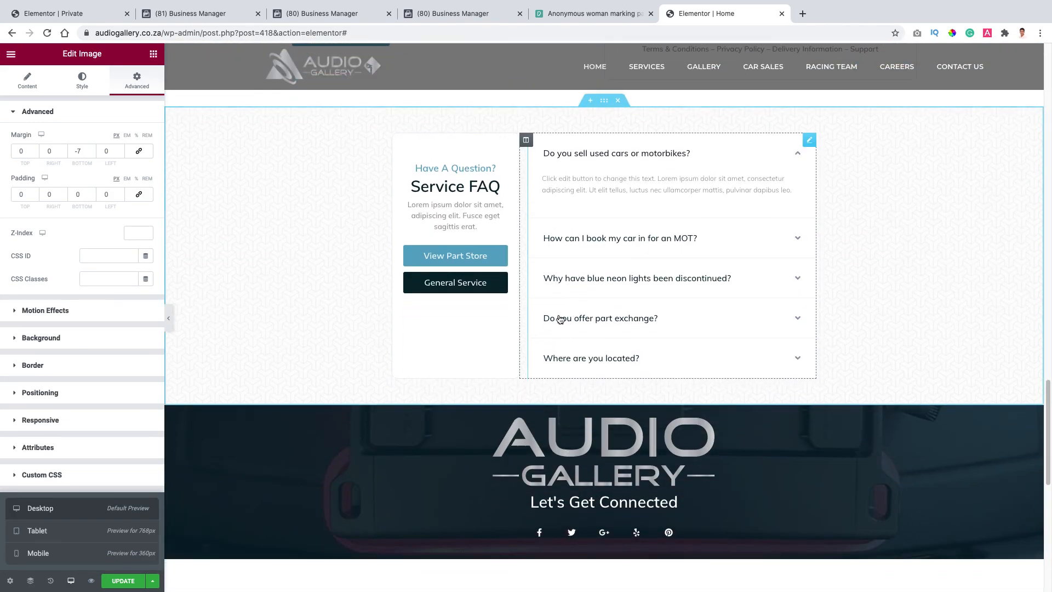
mouse_move(897, 7)
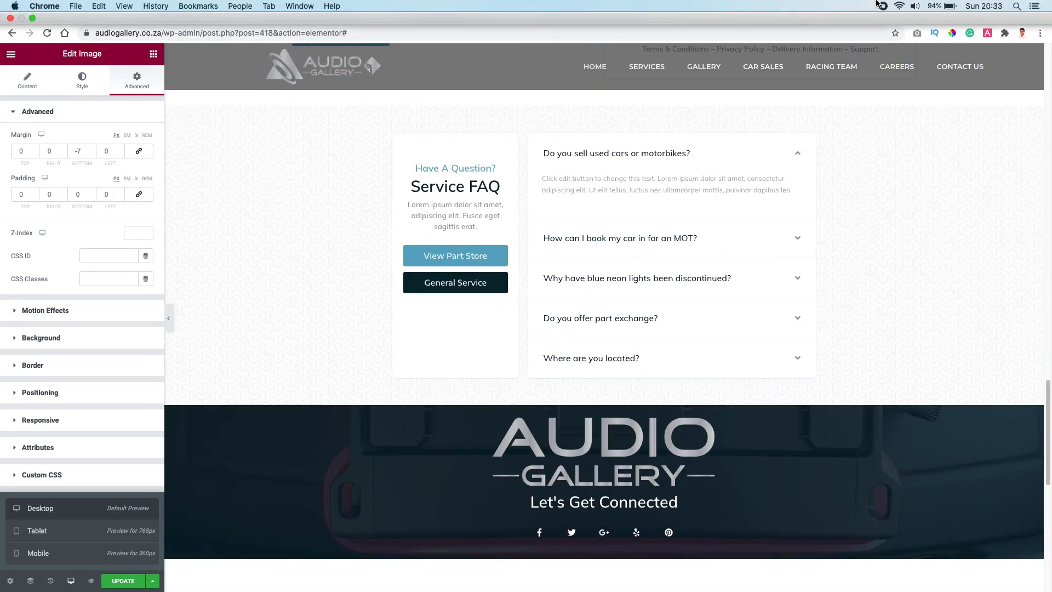